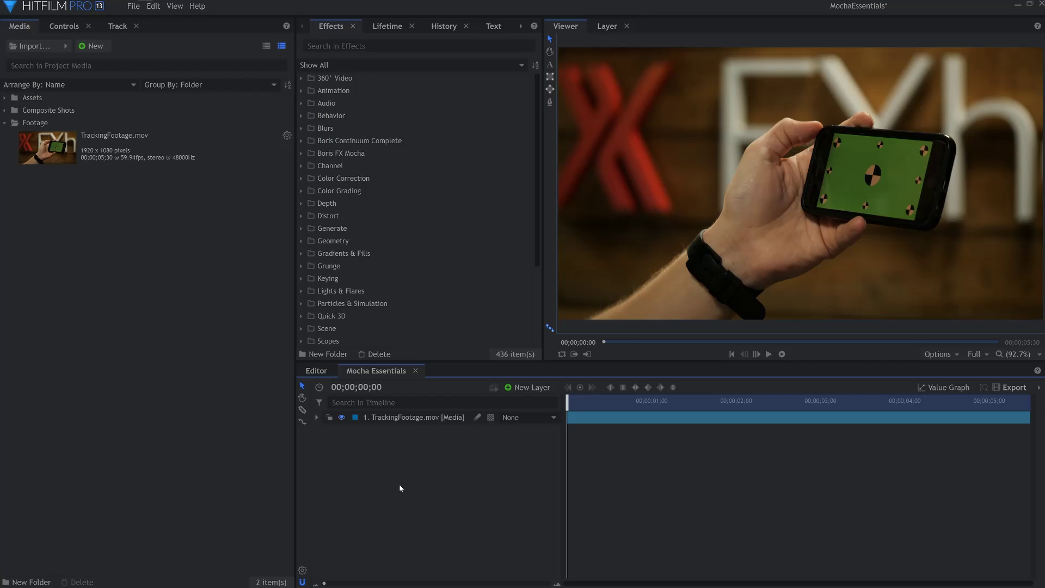
Apply the Mocha HitFilm effect to the TrackingFootage.mov layer and launch the Mocha interface from it
click(301, 153)
click(339, 167)
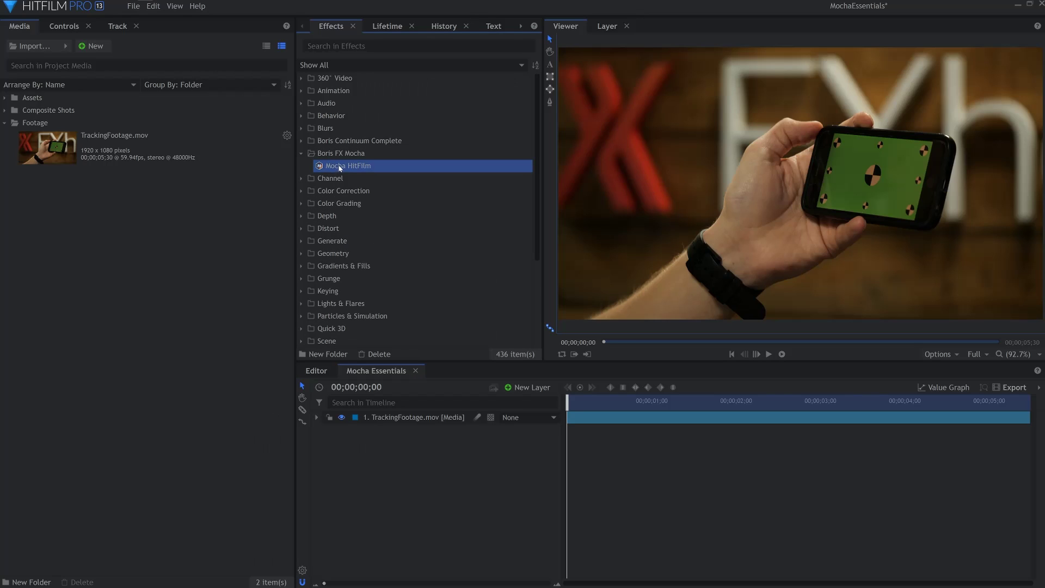
drag(340, 167, 393, 423)
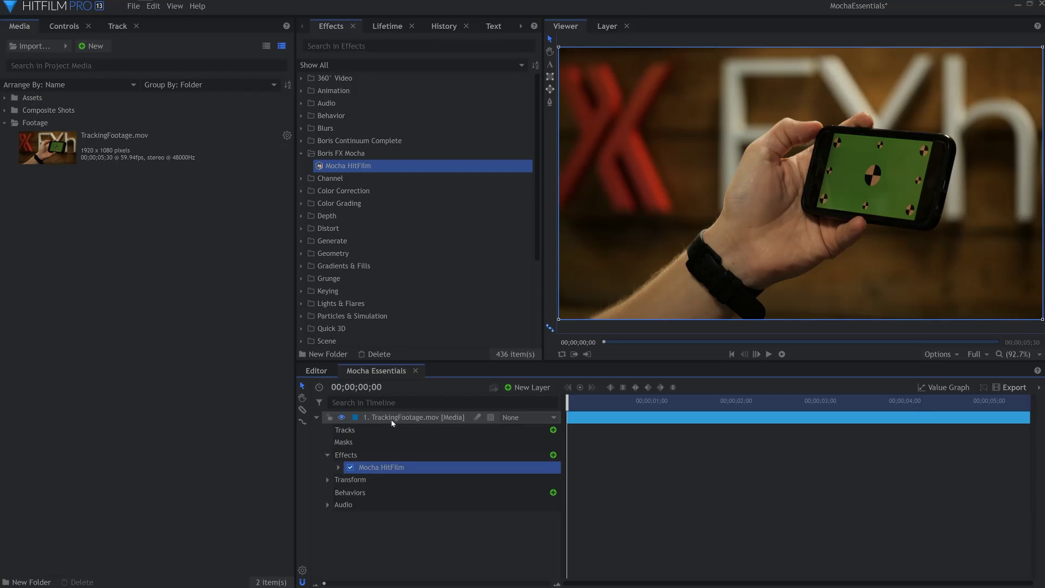
click(338, 467)
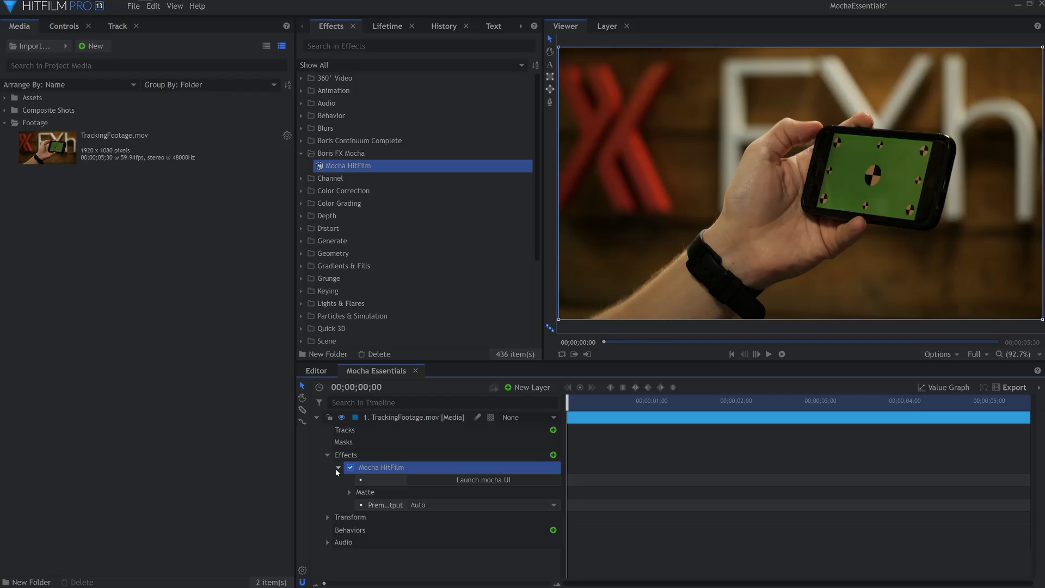
click(450, 482)
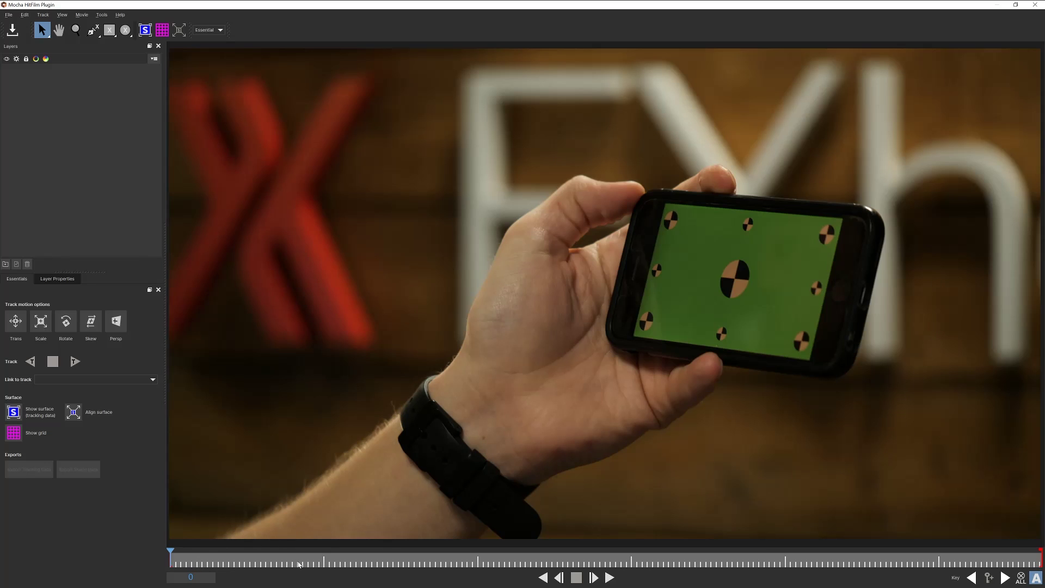
Scrub back and forth through the start of the footage and play it forward
scroll(408, 560, up, 6)
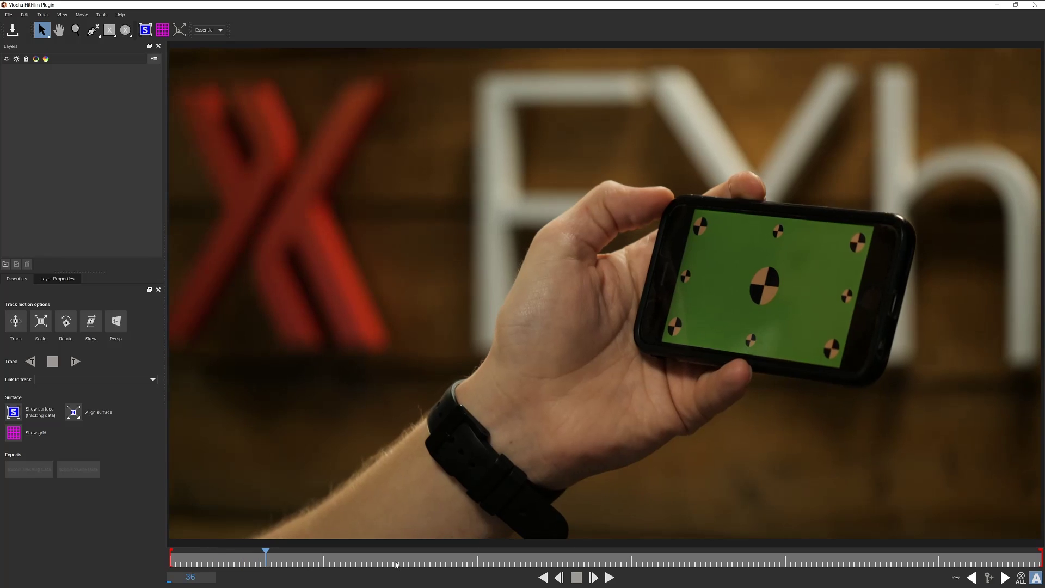
scroll(396, 565, down, 6)
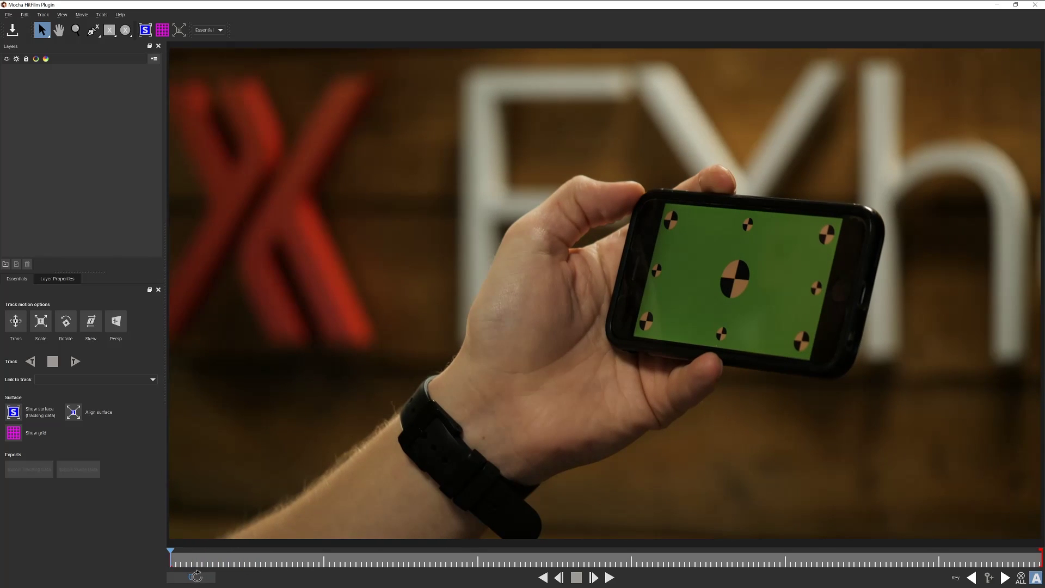
scroll(220, 562, up, 9)
drag(225, 563, 186, 563)
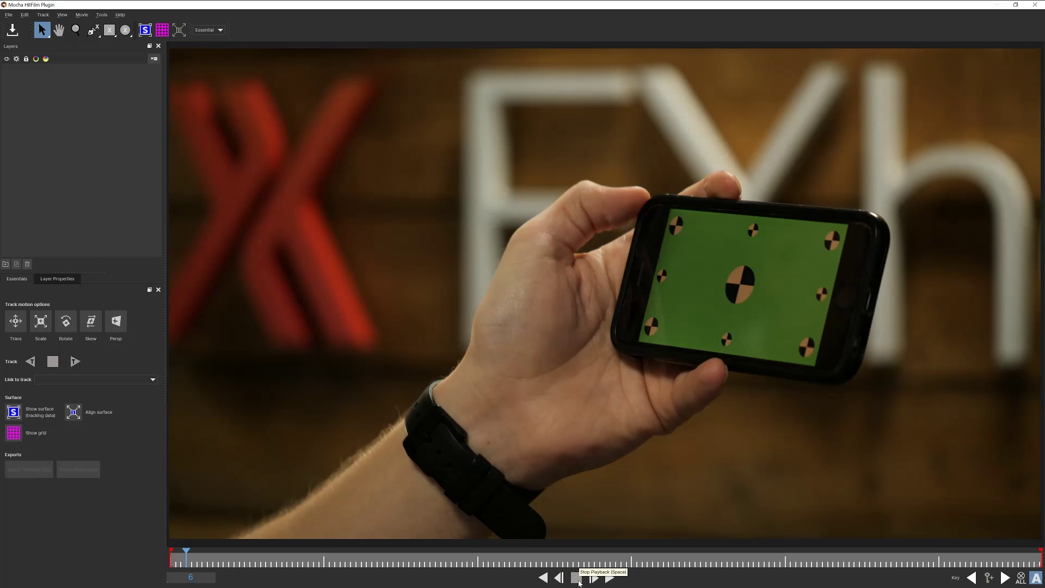
click(611, 579)
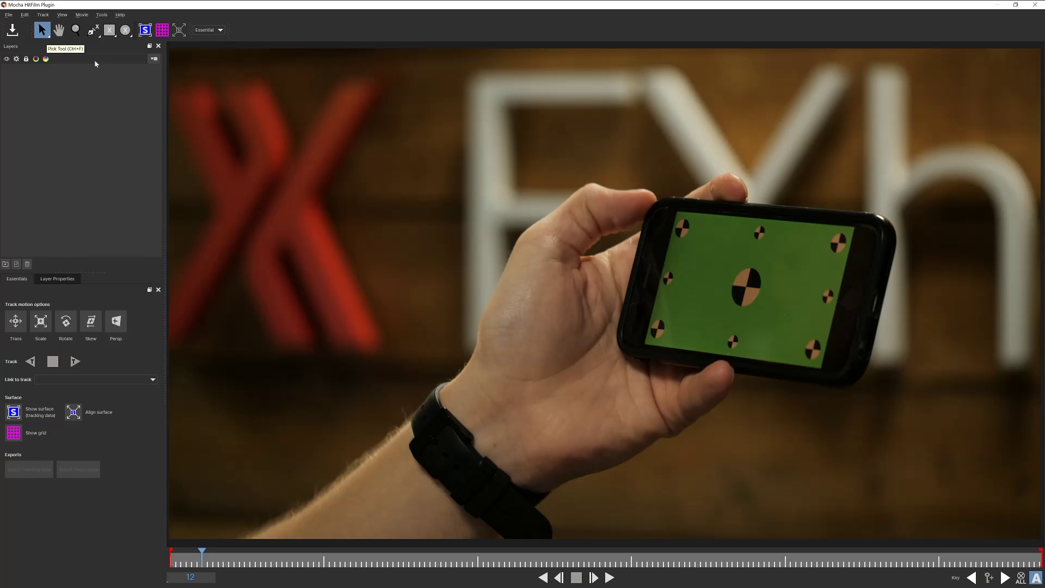
Step back and forth through individual frames of the footage, and pan and zoom the view around the phone
key(Left)
key(Left)
key(Left)
key(Right)
key(Right)
key(Right)
key(Right)
key(Left)
key(Left)
key(Left)
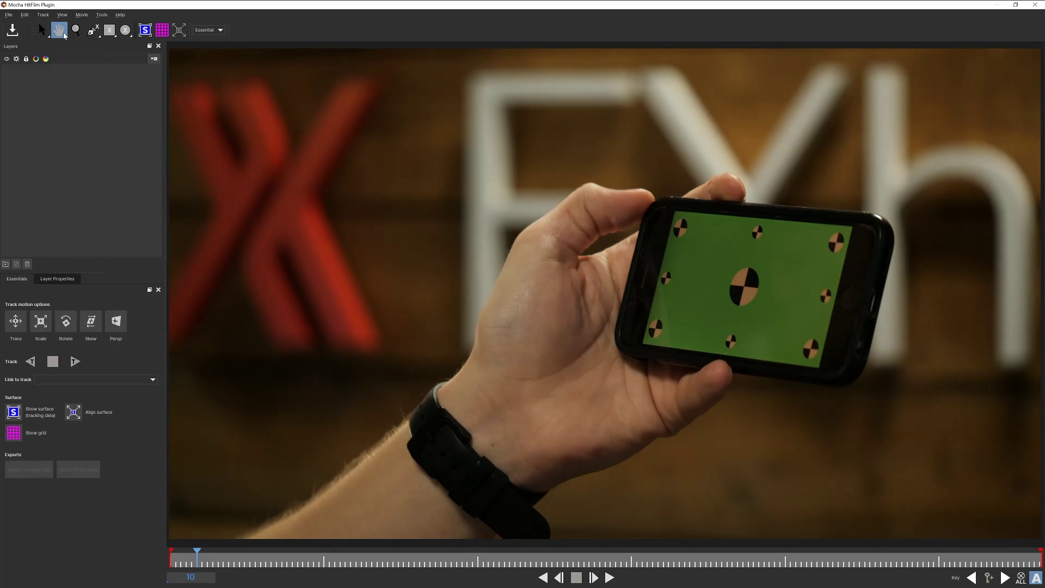
drag(430, 220, 452, 232)
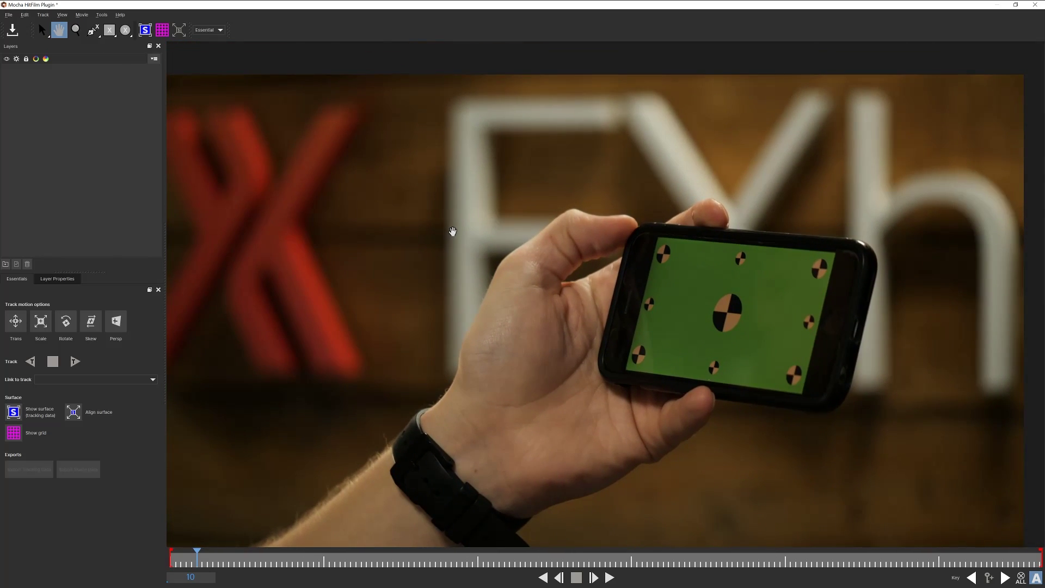
drag(454, 231, 457, 205)
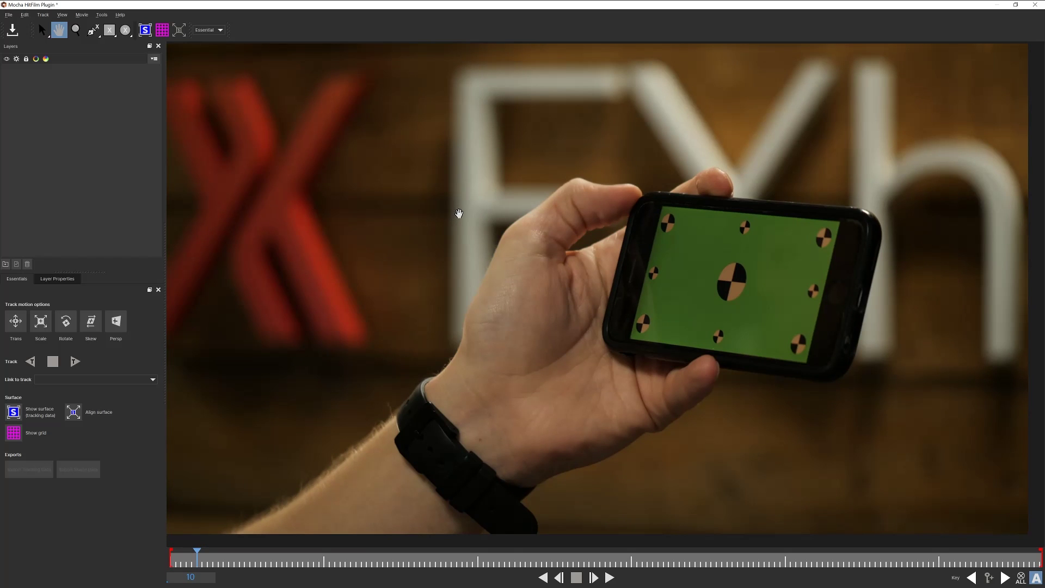
key(z)
drag(462, 222, 504, 205)
key(x)
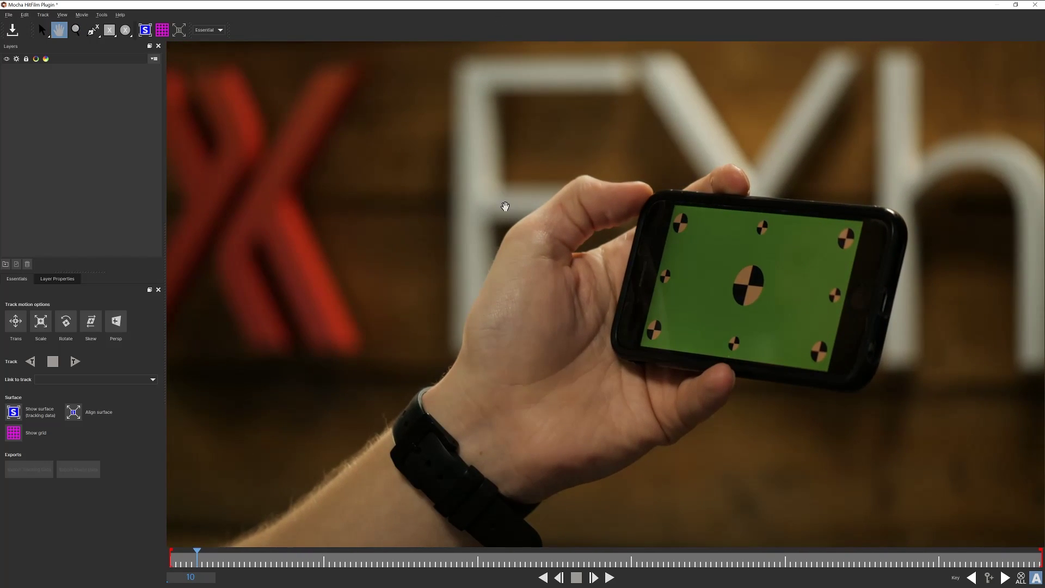
Draw a closed freeform X-spline over the red X and the neighbouring letter, and sharpen all its points into corners
click(87, 34)
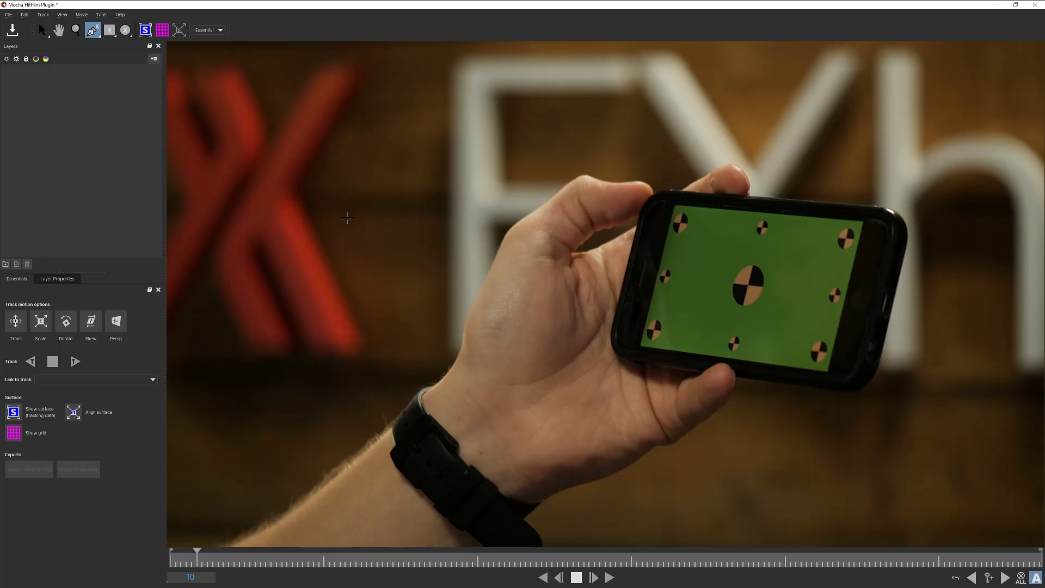
click(371, 240)
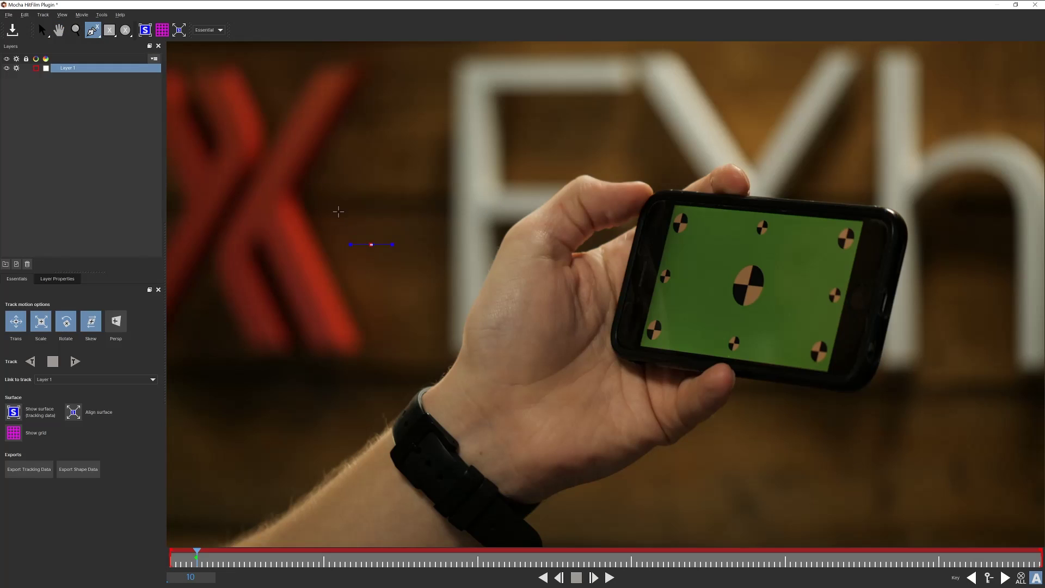
click(323, 189)
click(384, 102)
click(502, 101)
click(522, 101)
click(558, 194)
click(418, 228)
click(376, 292)
click(280, 244)
click(226, 268)
click(237, 229)
right_click(264, 218)
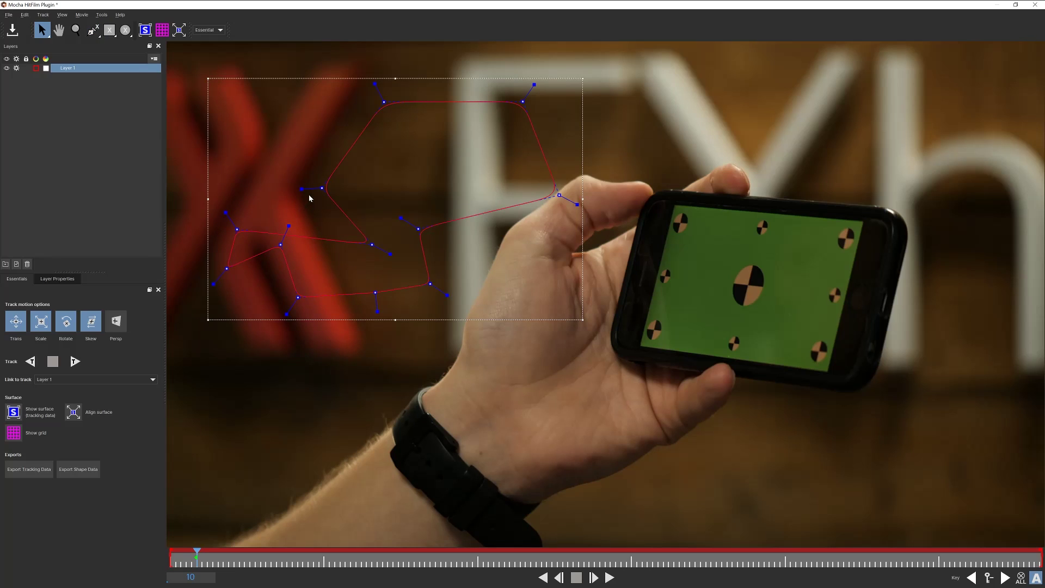
drag(472, 160, 186, 349)
mouse_move(215, 284)
mouse_down()
mouse_move(221, 274)
mouse_move(196, 298)
mouse_move(240, 268)
mouse_move(205, 298)
mouse_up()
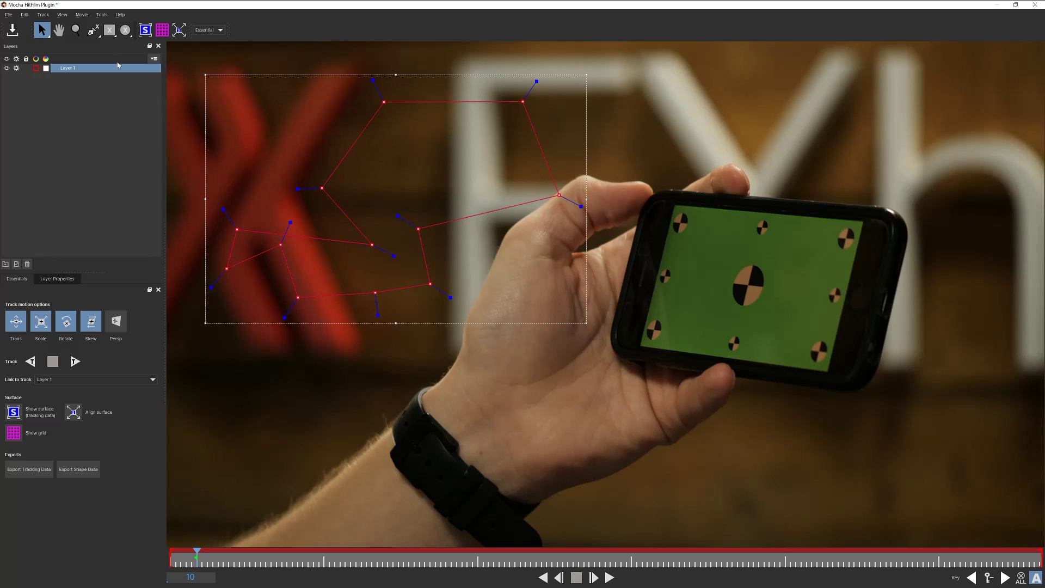
Add a second, five-point X-spline to Layer 1 around the fingers beside the phone
click(94, 32)
click(95, 66)
click(649, 154)
click(525, 154)
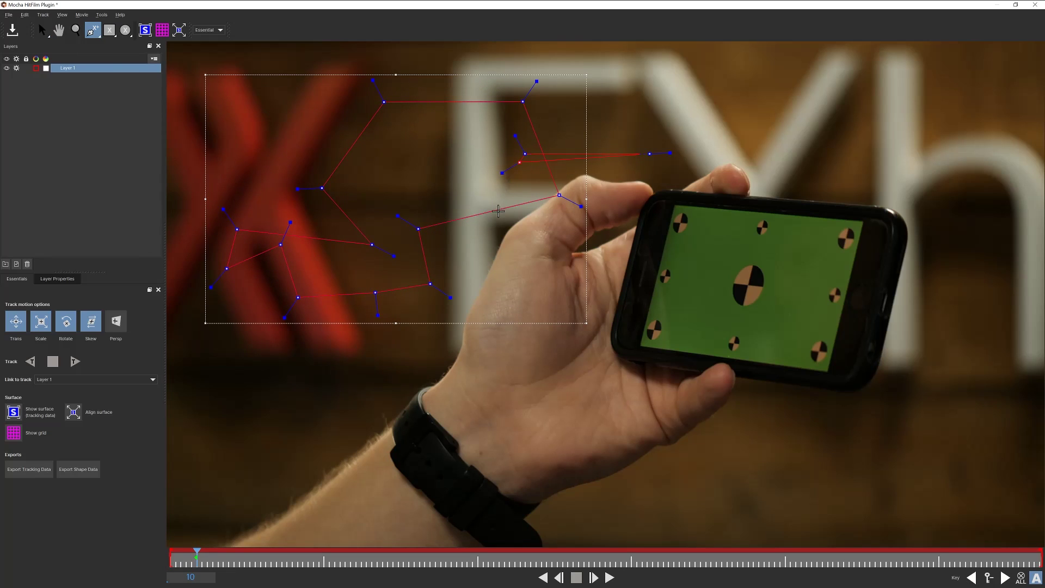
click(490, 231)
click(493, 276)
click(621, 257)
right_click(647, 174)
Draw a closed eight-point Bezier spline on a new layer, enclosing most of the phone and the background behind it
drag(93, 29, 93, 83)
drag(853, 148, 840, 154)
drag(785, 178, 780, 192)
mouse_move(734, 276)
mouse_down()
mouse_move(722, 292)
mouse_move(714, 287)
mouse_up()
drag(677, 339, 684, 355)
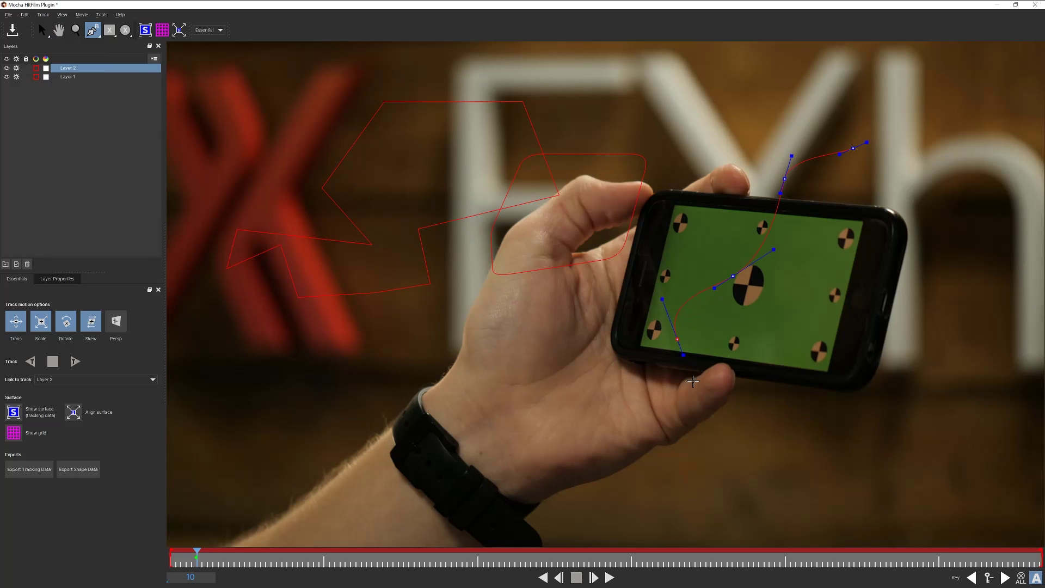
drag(747, 412, 767, 415)
drag(884, 394, 899, 372)
drag(911, 309, 919, 292)
drag(940, 205, 931, 186)
click(854, 148)
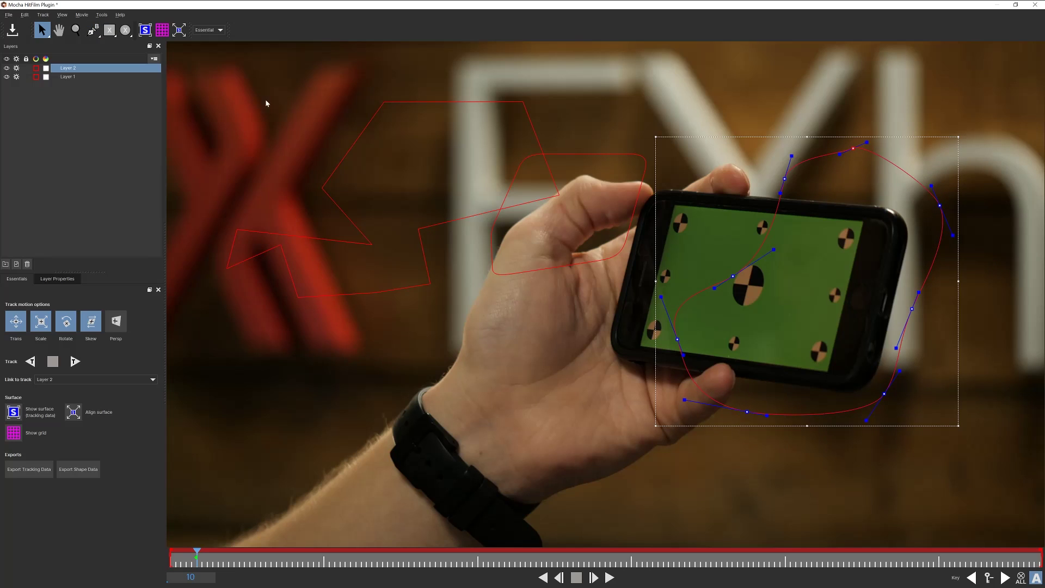
Draw a rectangular spline shape below the red X and another shape over the wrist
click(110, 30)
drag(265, 331, 363, 439)
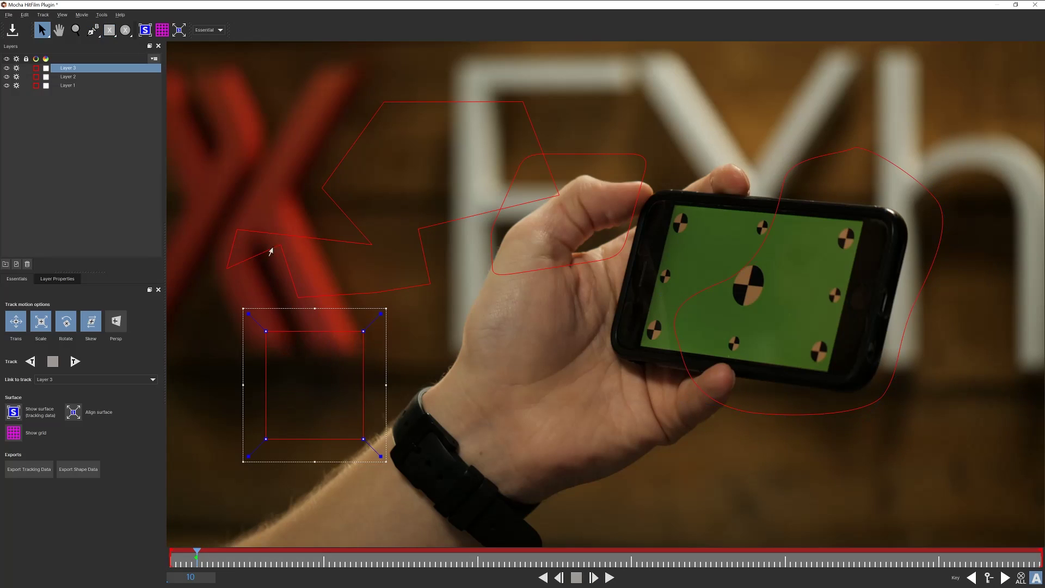
drag(415, 325, 580, 491)
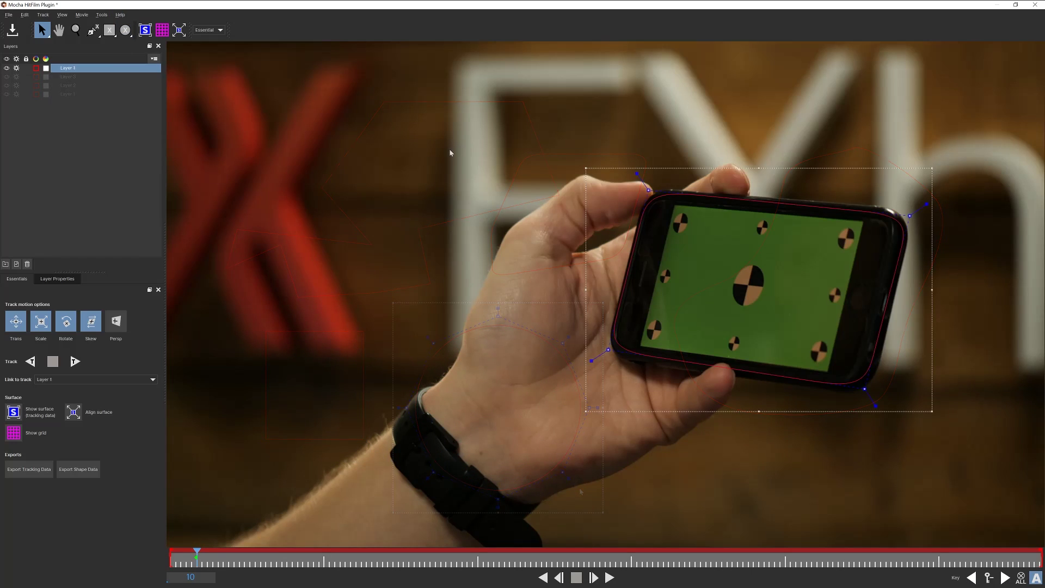
Show the tracking surface and grid, and fit the surface's four corners to the phone's outer edges
click(145, 31)
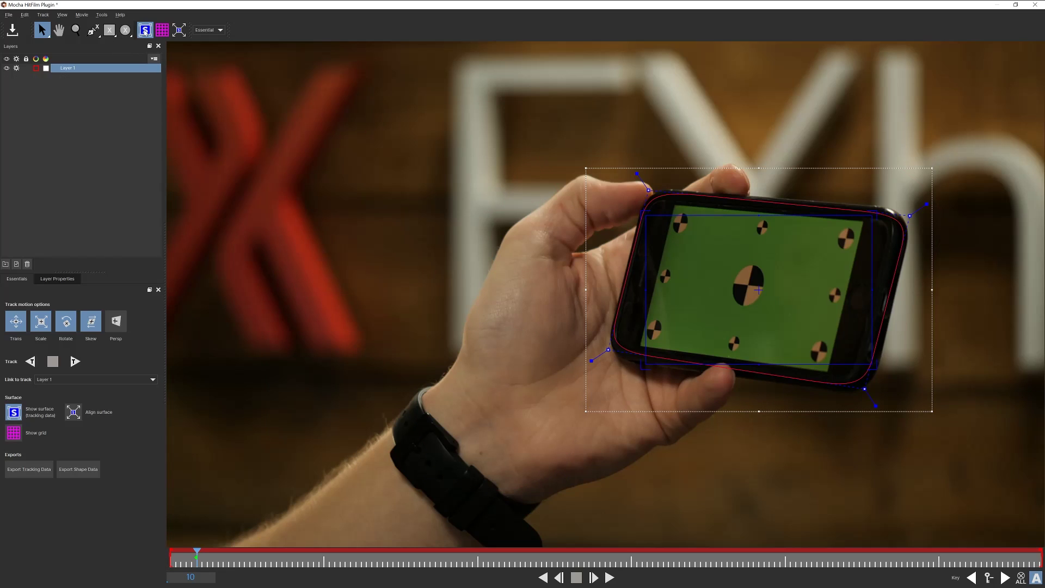
drag(646, 215, 638, 184)
drag(871, 216, 916, 208)
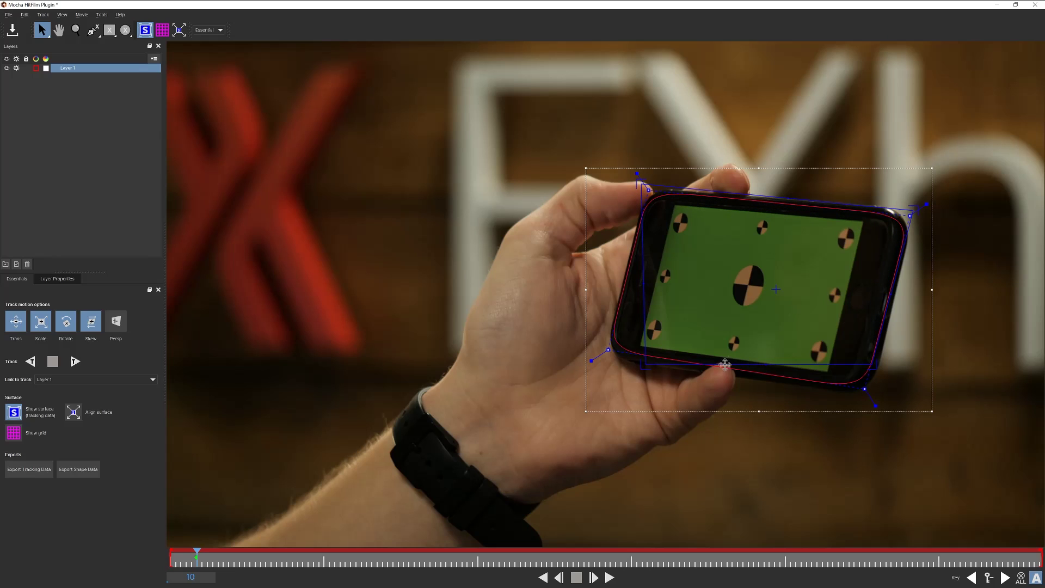
drag(645, 369, 598, 363)
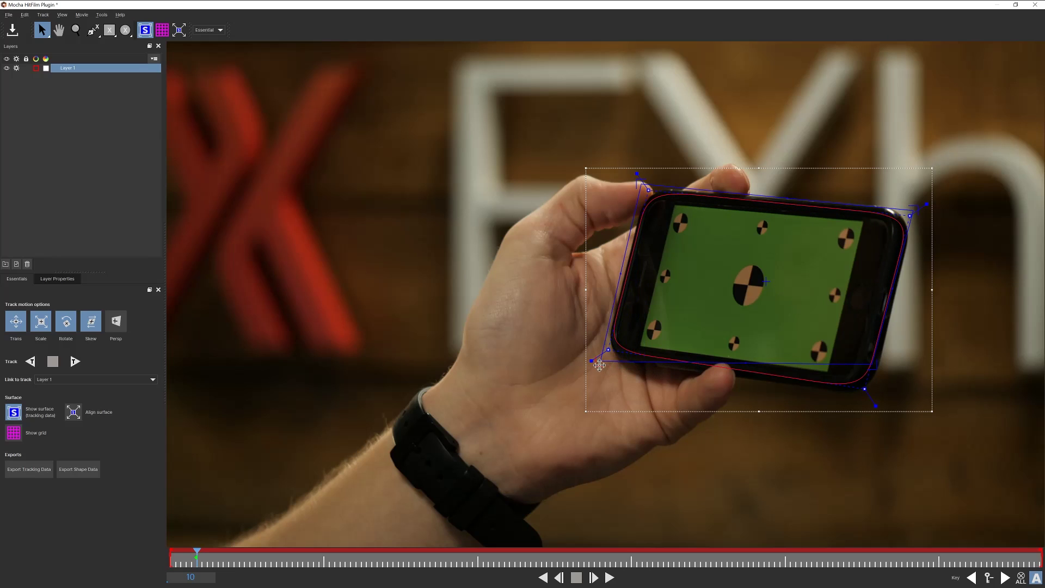
click(164, 30)
drag(876, 364, 880, 401)
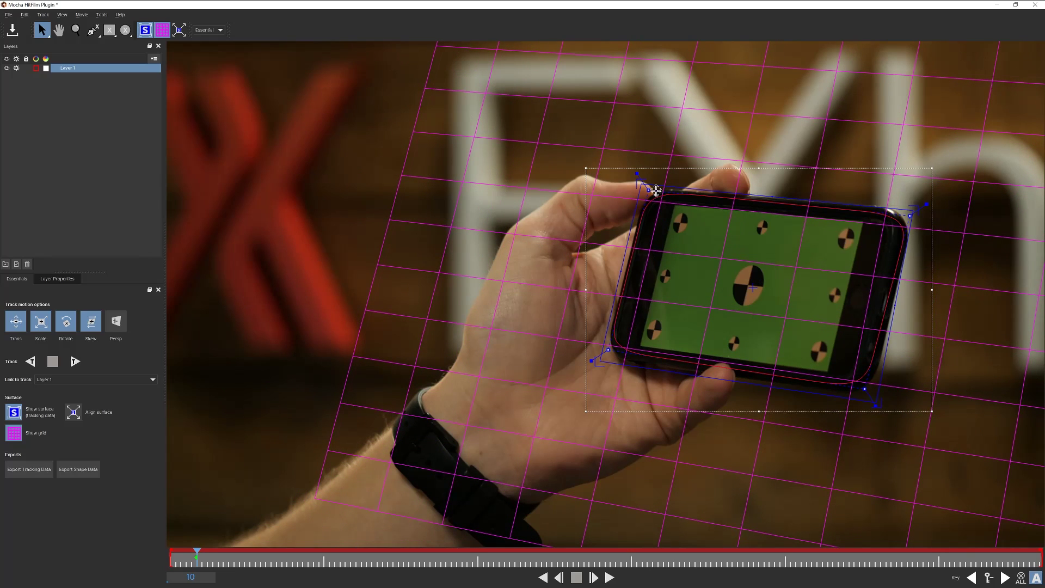
Align the tracking surface to the full extents of the footage frame
click(179, 31)
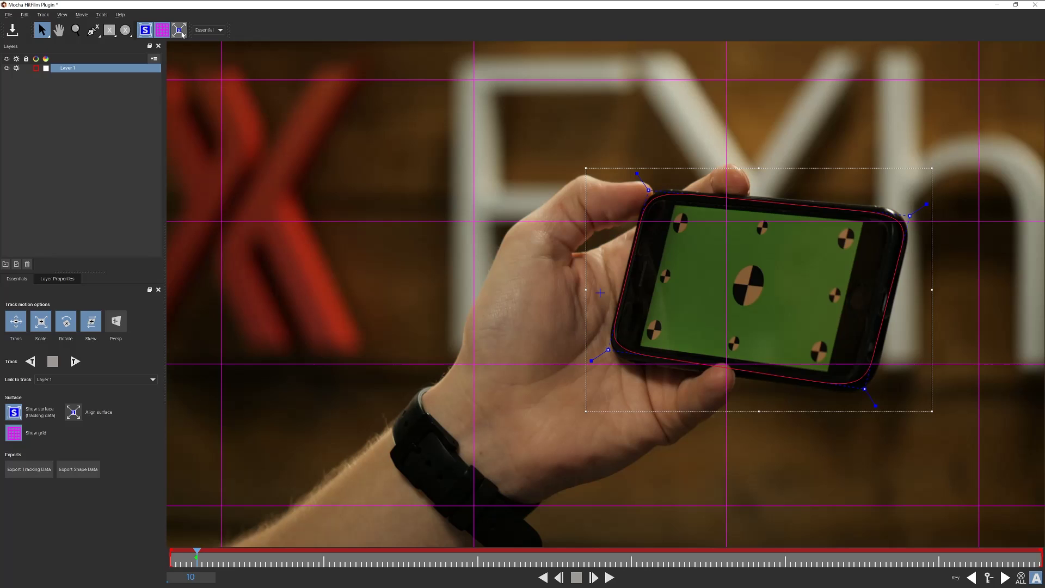
key(z)
drag(754, 194, 749, 306)
key(x)
drag(697, 236, 671, 242)
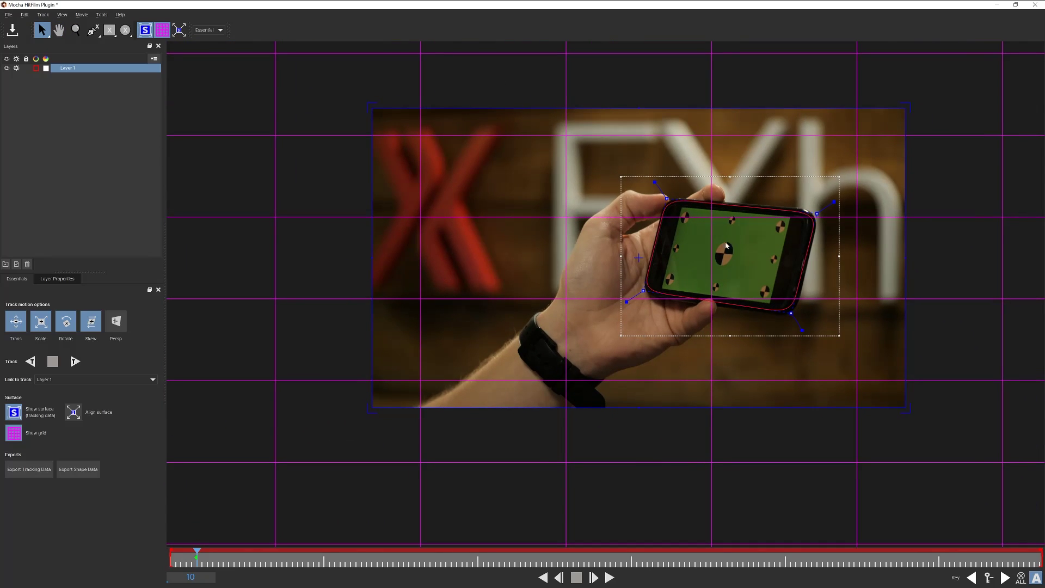
Look through the Classic, Big Picture and Roto workspace layouts
click(208, 39)
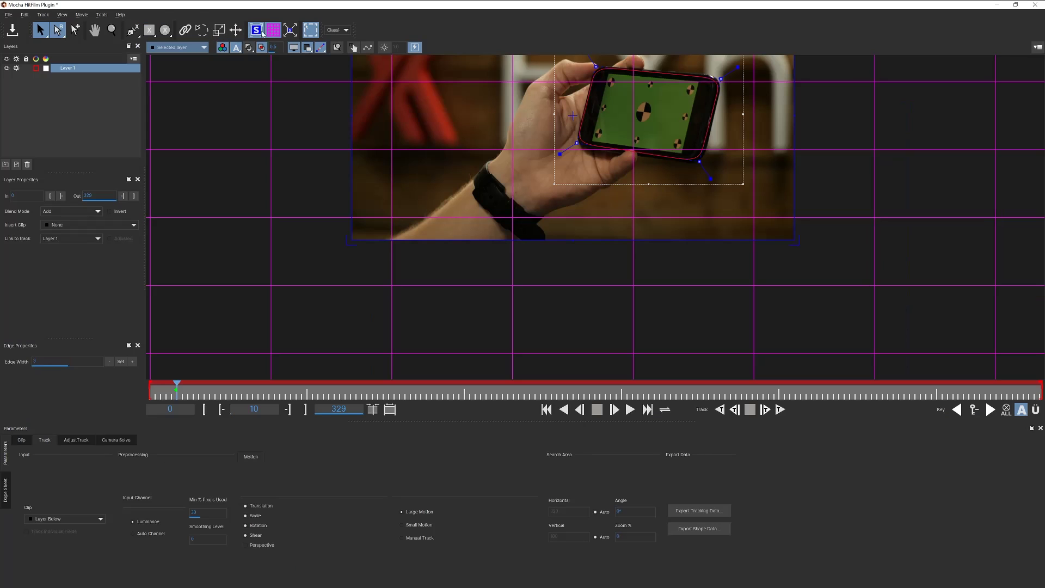
click(338, 31)
click(348, 55)
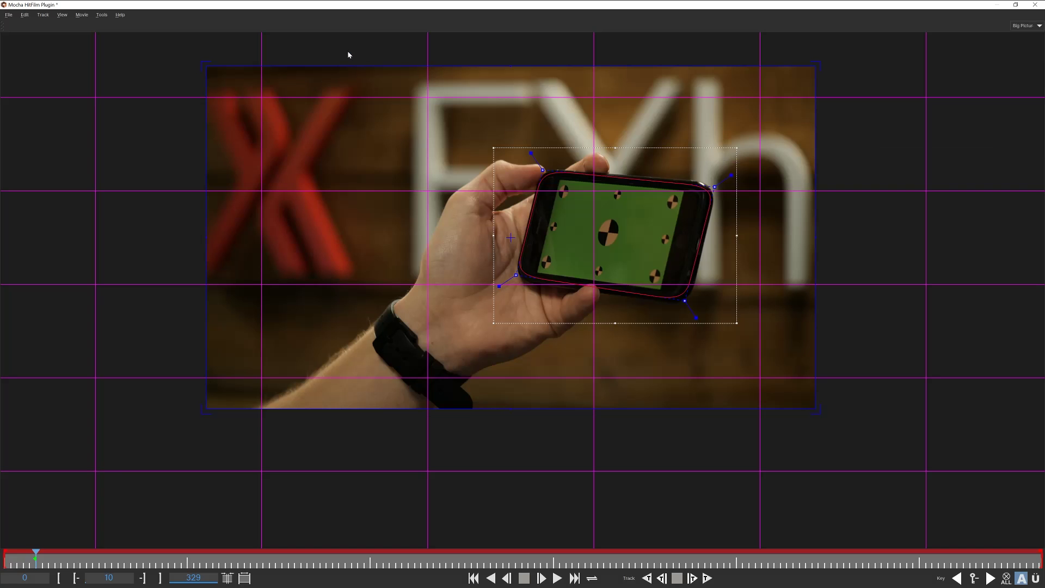
click(1032, 27)
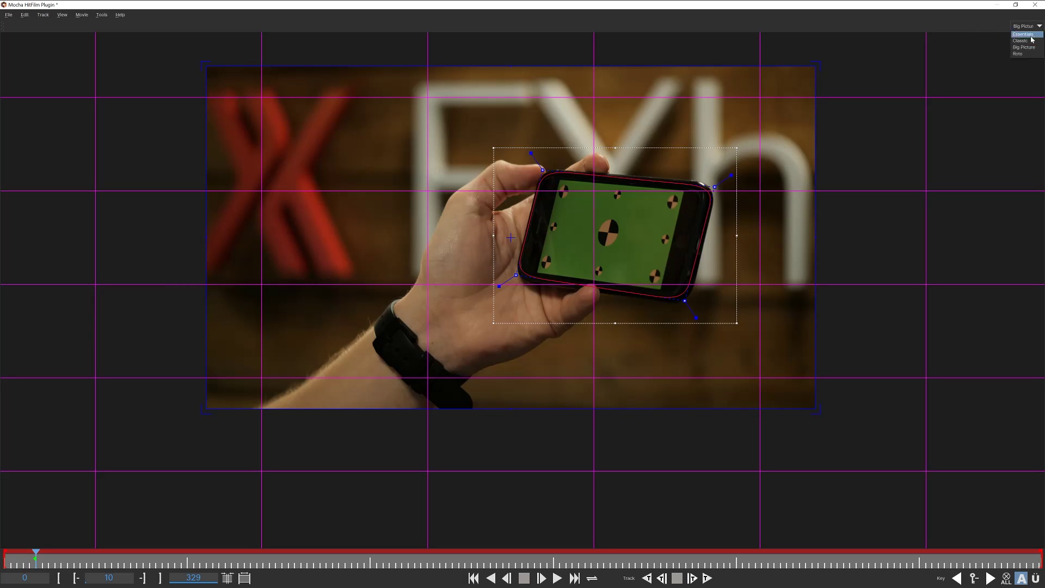
click(1028, 54)
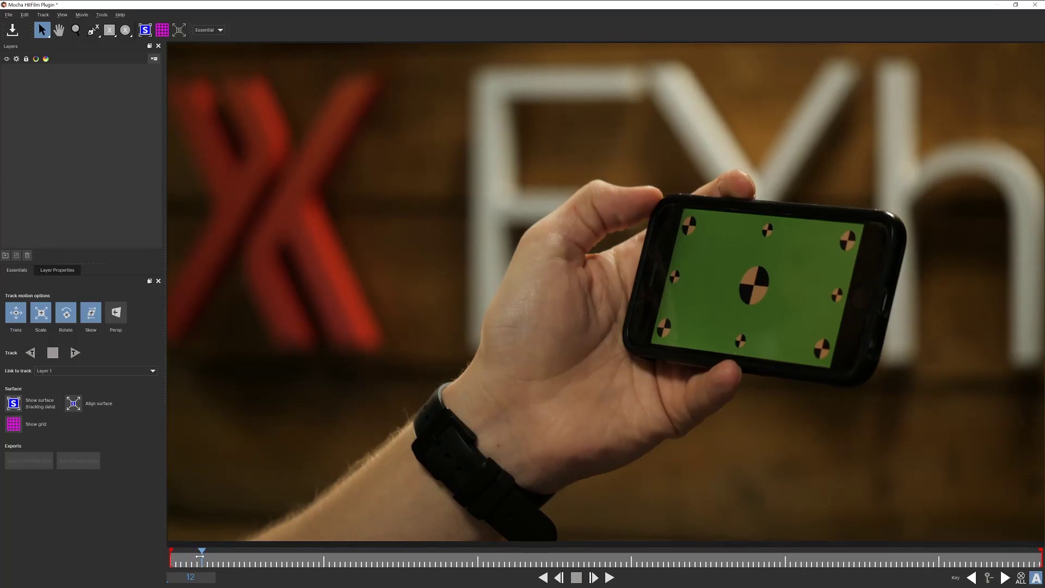
Review the clip's motion, return to frame 0, and draw an elliptical spline around the phone's large central tracking marker
drag(201, 556, 1010, 552)
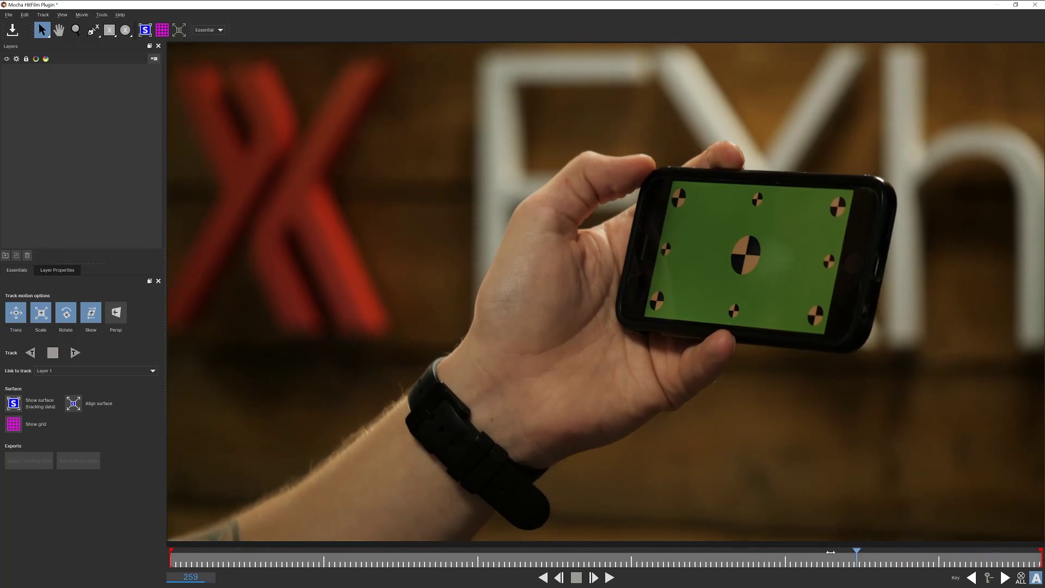
drag(831, 553, 156, 547)
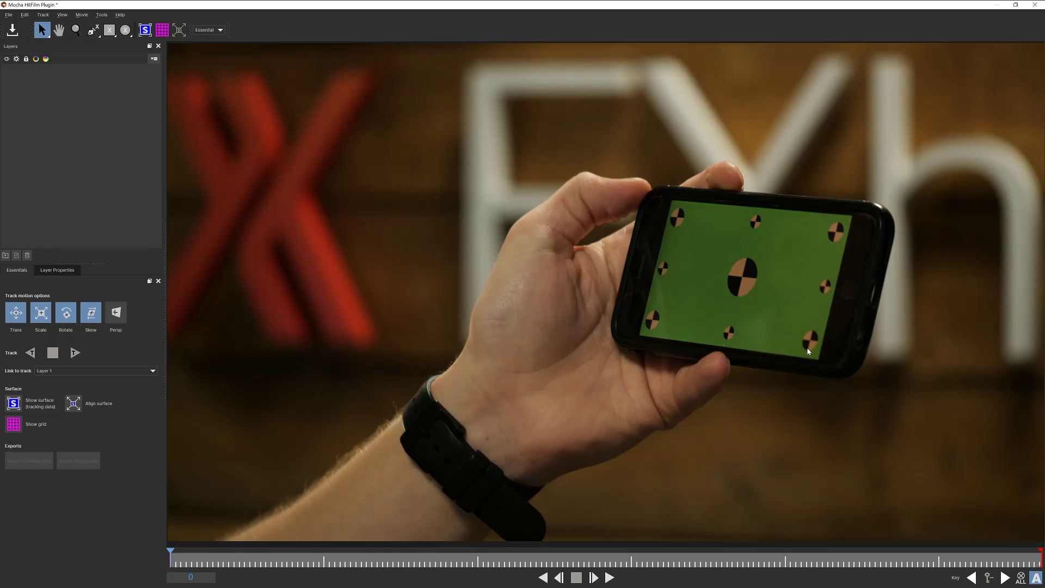
click(126, 31)
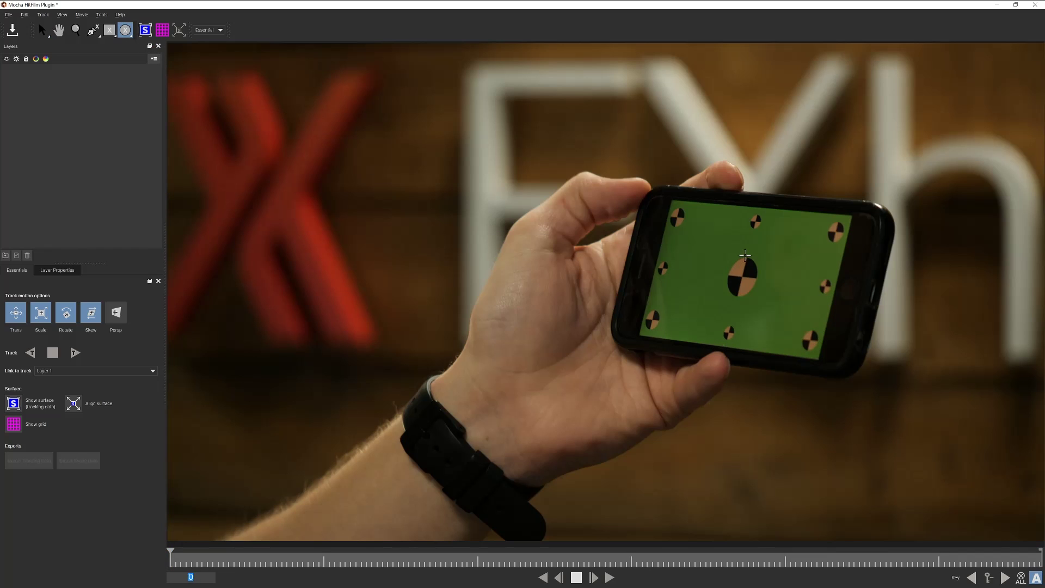
mouse_move(746, 257)
mouse_down()
mouse_move(779, 315)
mouse_move(762, 299)
mouse_move(805, 90)
mouse_up()
right_click(769, 299)
key(z)
click(767, 298)
key(s)
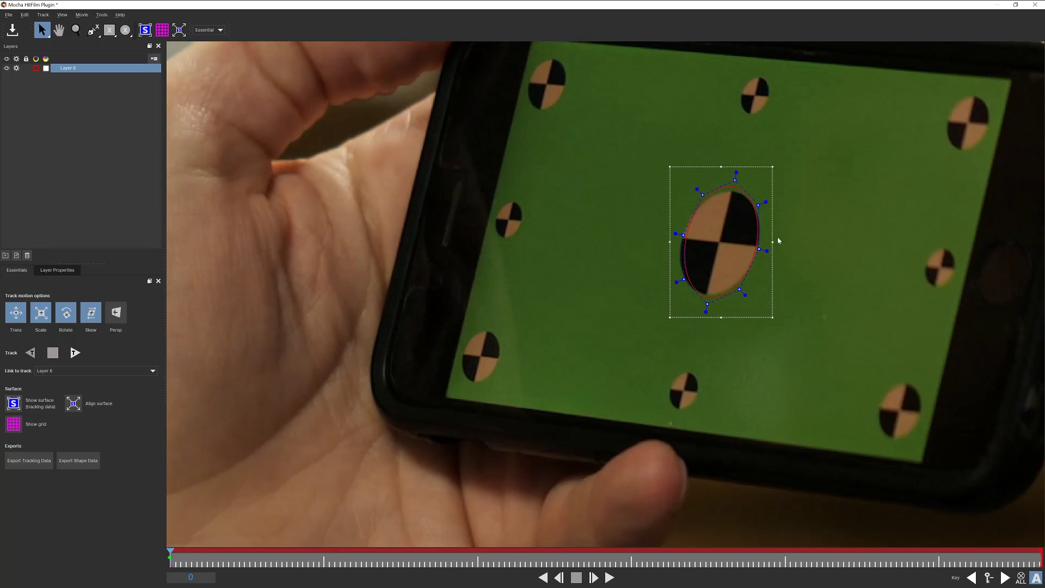
Adjust the ellipse's control points so the spline hugs the edge of the central tracking marker
drag(776, 312, 781, 308)
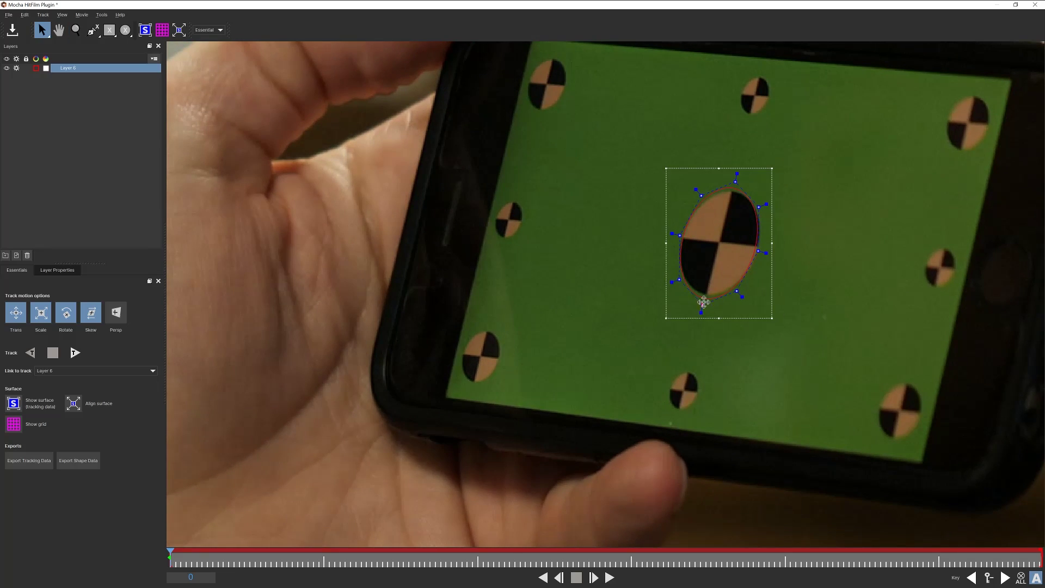
drag(703, 304, 703, 300)
drag(736, 181, 761, 207)
drag(758, 251, 760, 251)
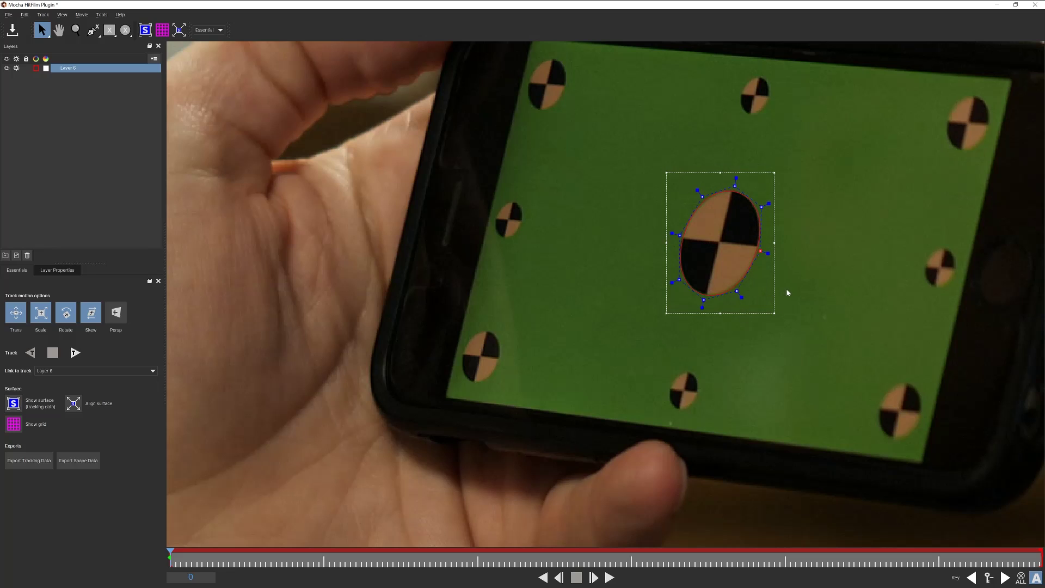
Add elliptical splines on Layer 6 around the upper-middle, upper-right and lower-right tracking markers, fitting each to its marker's edge
click(129, 31)
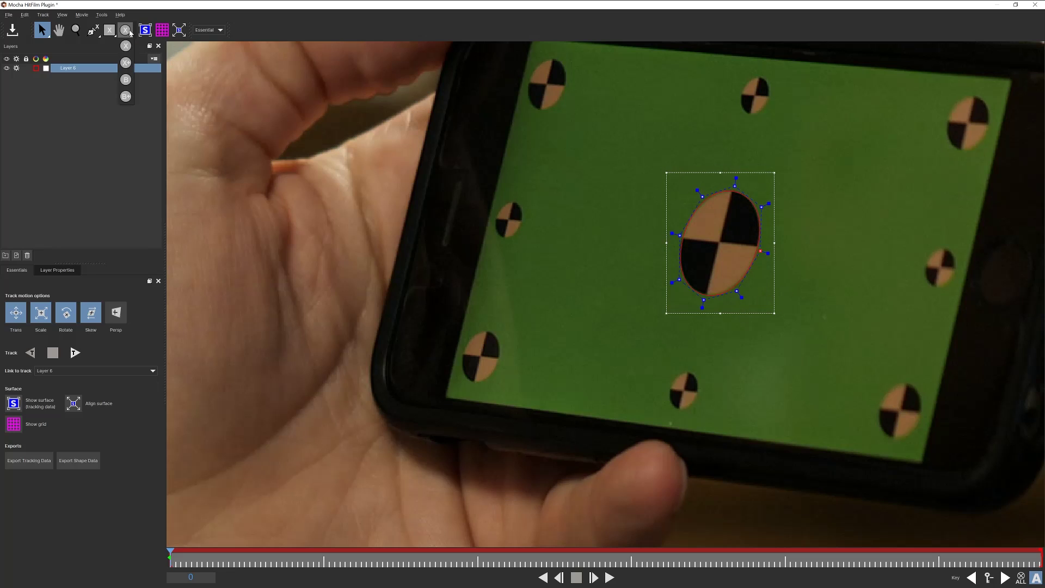
click(127, 64)
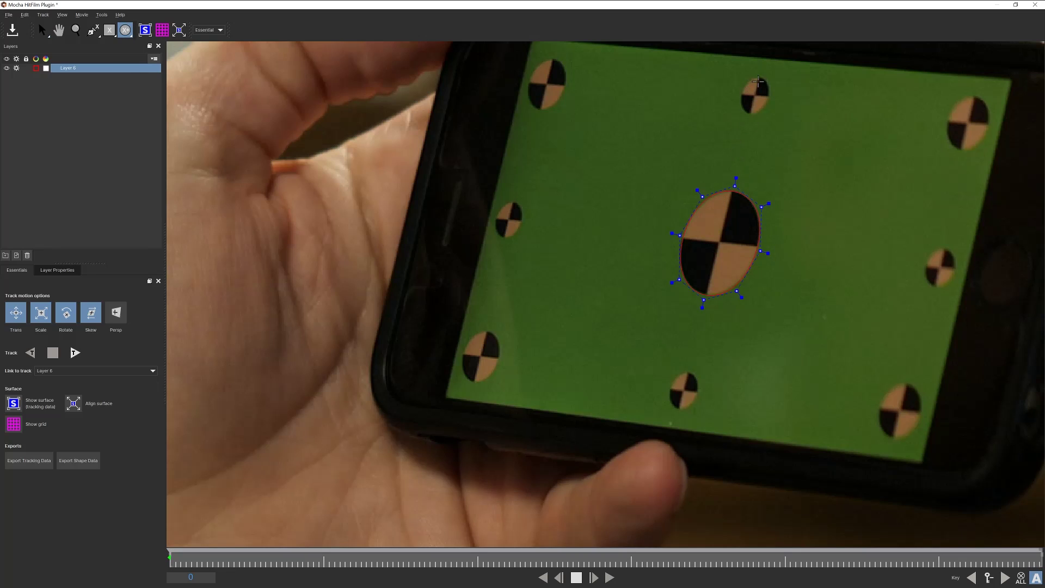
mouse_move(758, 77)
mouse_down()
mouse_move(788, 128)
mouse_move(784, 96)
mouse_up()
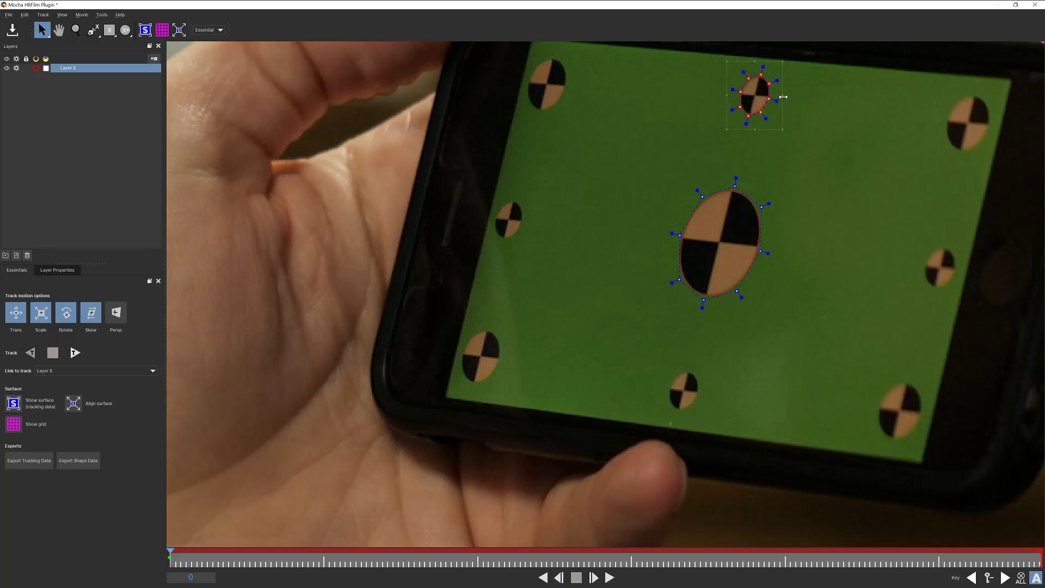
click(126, 30)
drag(948, 97, 984, 168)
mouse_move(990, 123)
mouse_down()
mouse_move(1003, 124)
mouse_move(990, 127)
mouse_up()
click(989, 128)
click(126, 31)
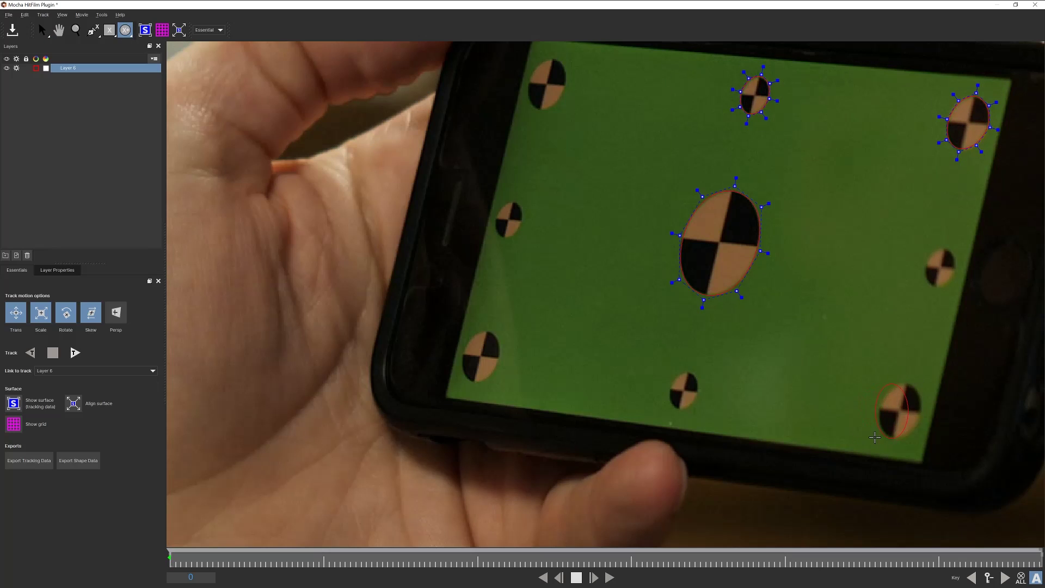
drag(876, 438, 910, 384)
drag(926, 457, 918, 460)
drag(924, 411, 935, 411)
Add a four-point spline whose corners sit on the centers of the central, upper-middle, upper-right and lower-right markers
click(110, 31)
drag(720, 244, 969, 122)
drag(720, 121, 756, 95)
drag(969, 243, 903, 411)
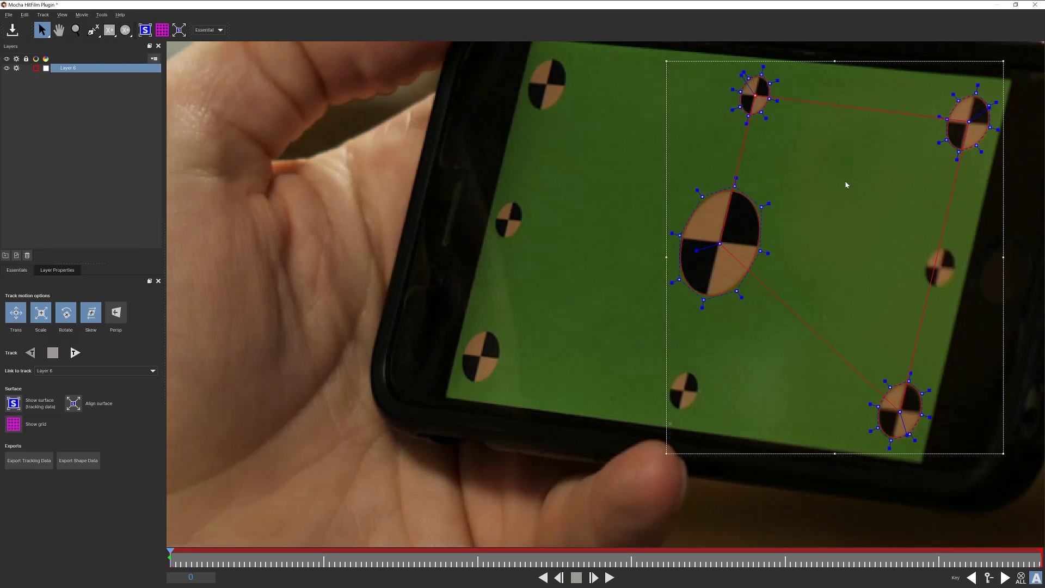
Display the tracking surface and grid, and fit the surface's four corners to the corners of the phone's green screen
scroll(850, 204, down, 1)
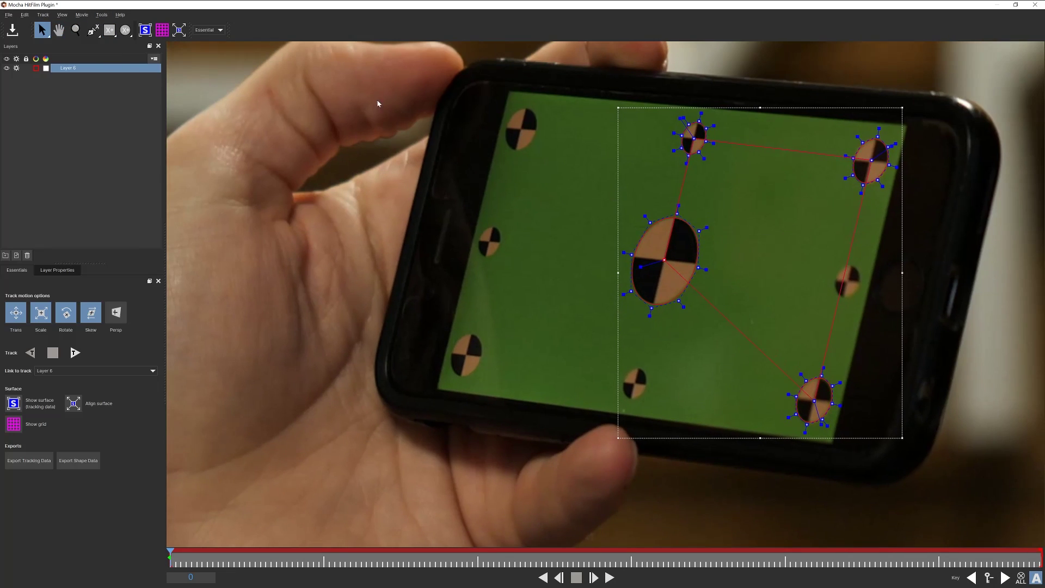
click(145, 30)
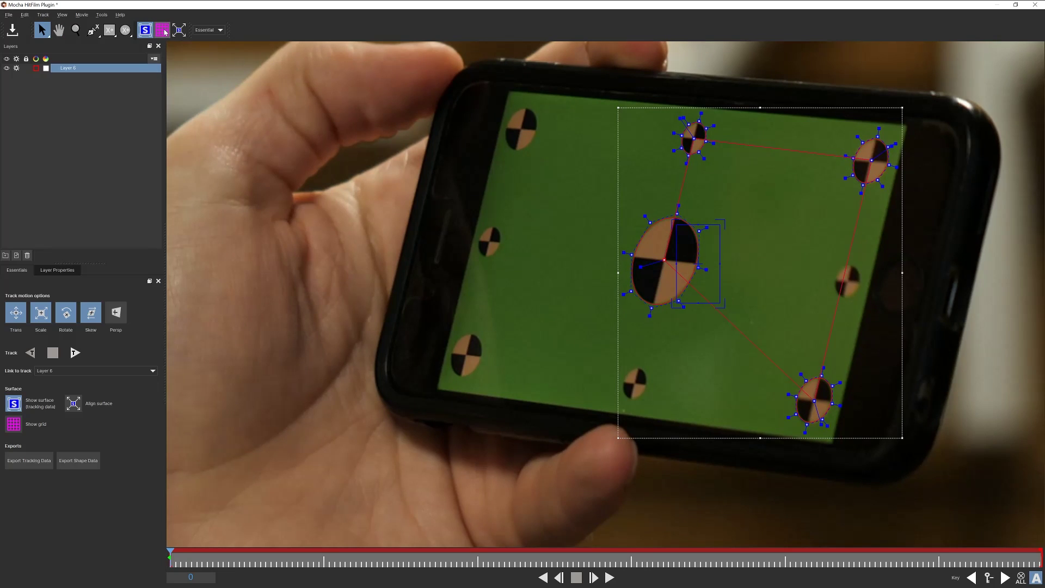
click(163, 31)
drag(676, 222, 507, 91)
drag(724, 221, 910, 126)
drag(672, 308, 432, 390)
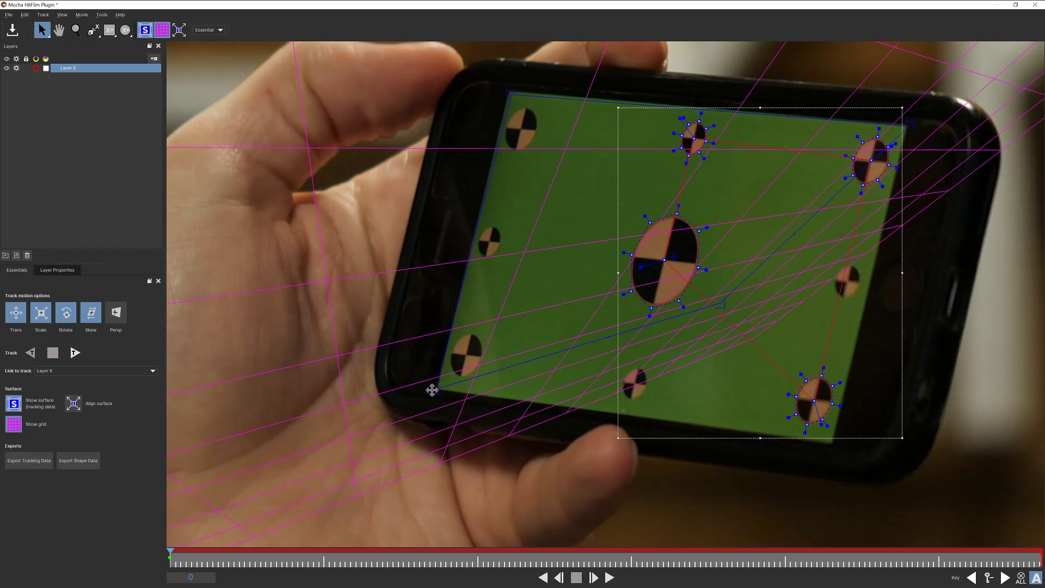
drag(721, 303, 833, 439)
drag(511, 98, 506, 91)
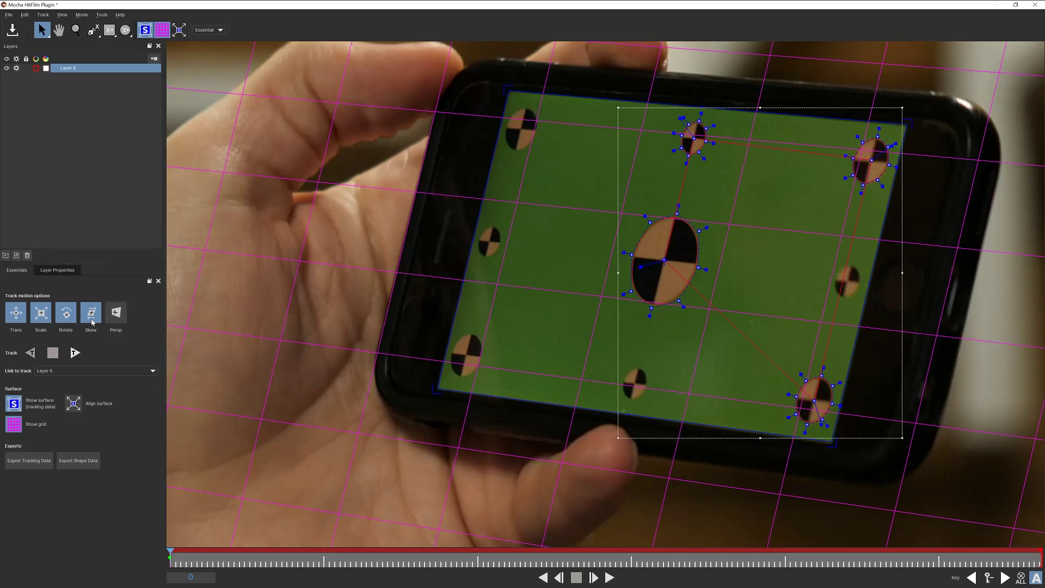
Enable perspective tracking, track the layer forward, and stop at frame 106
click(121, 319)
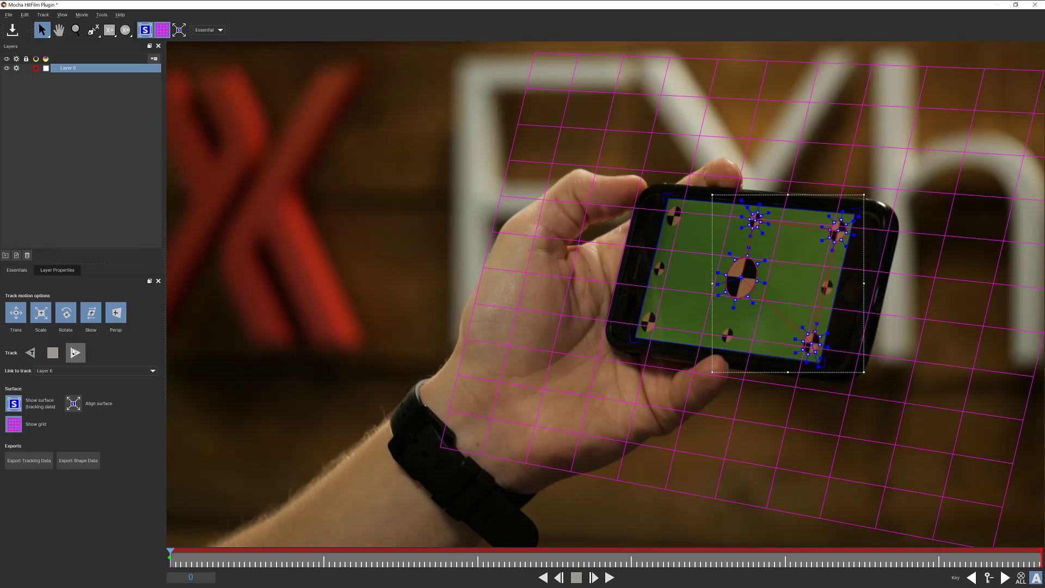
click(75, 353)
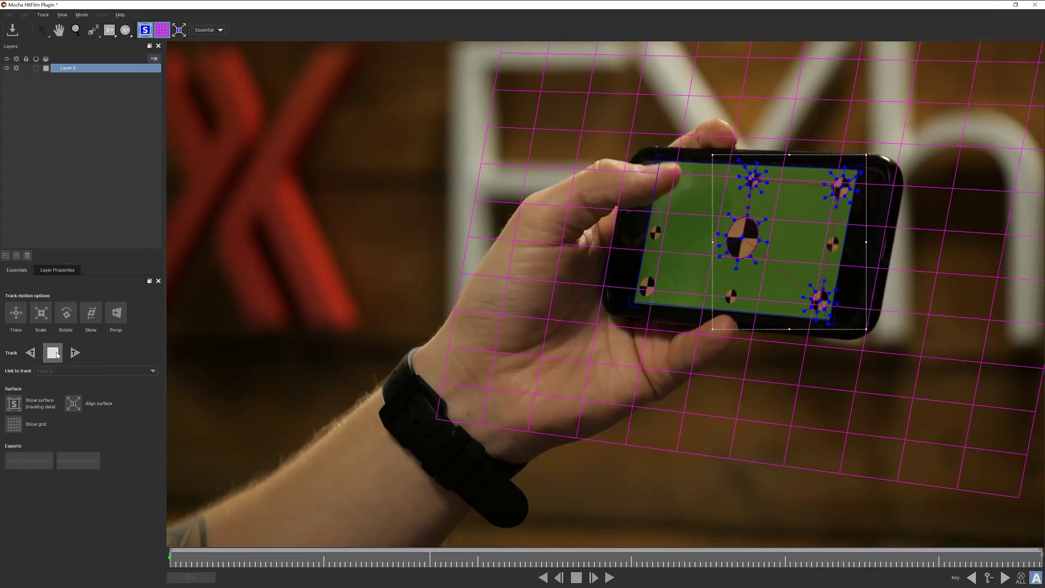
click(57, 354)
Adjust the spline points around the lower-right marker at frame 106 and resume tracking forward
drag(826, 294, 819, 174)
mouse_move(813, 283)
mouse_down()
mouse_move(780, 314)
mouse_move(781, 336)
mouse_move(798, 348)
mouse_up()
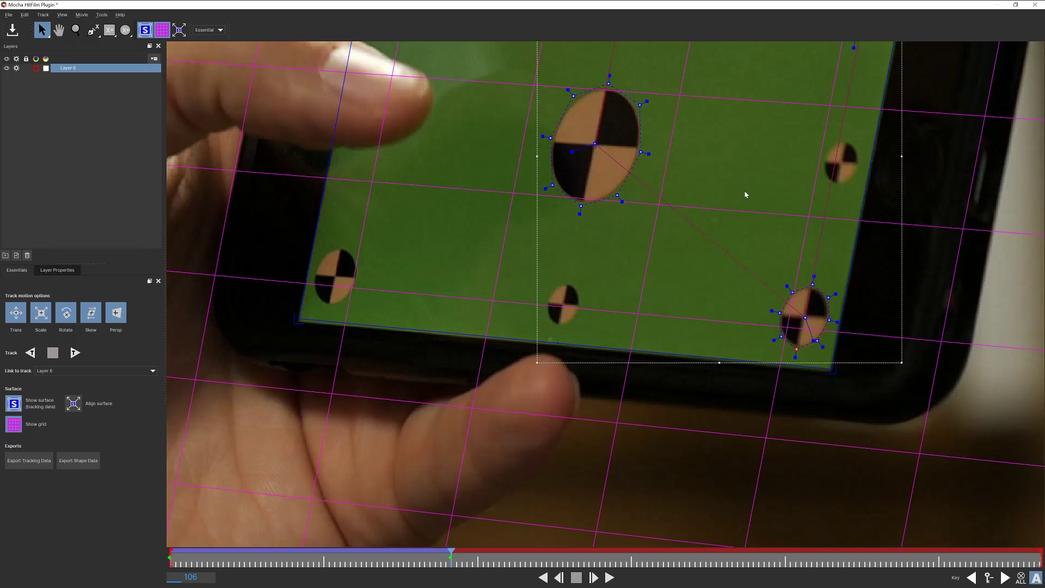
key(z)
key(z)
drag(684, 135, 711, 221)
key(x)
scroll(711, 220, down, 2)
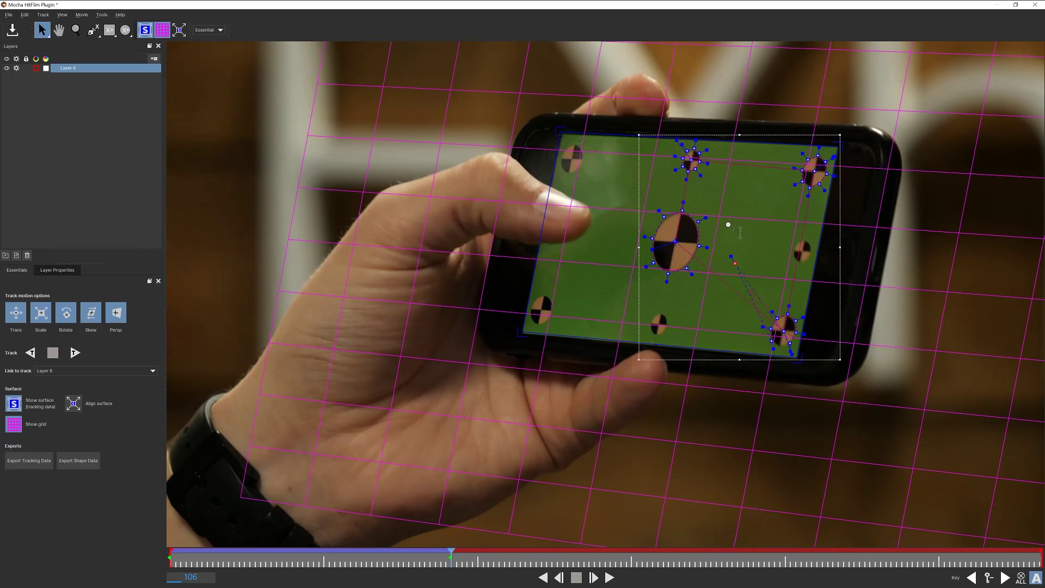
key(q)
click(77, 352)
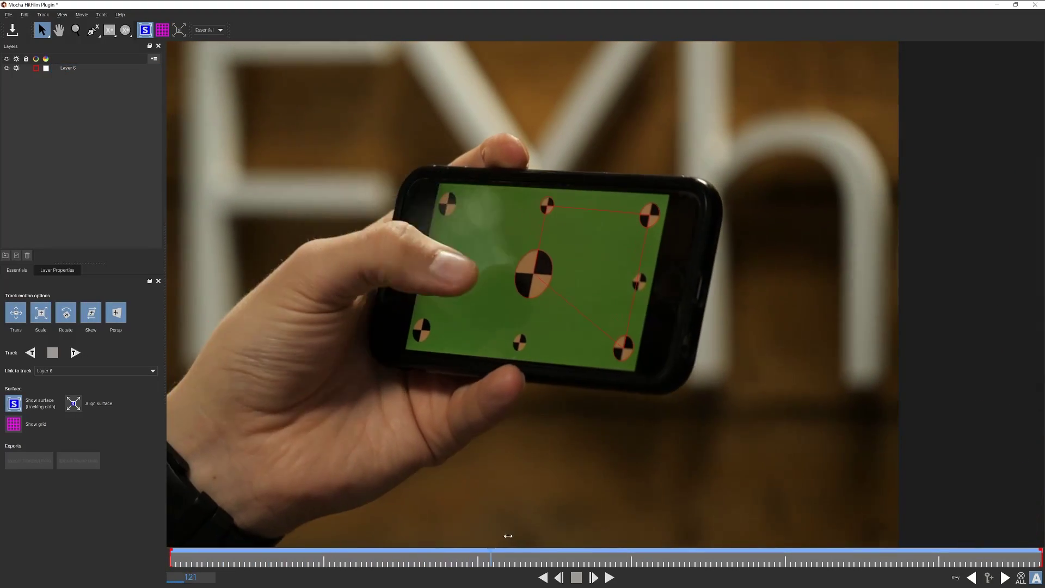
Scrub through the tracked clip, and export Layer 6's tracking data as CornerPin in the HitFilm Corner Pin (supports motion blur) format
drag(854, 537, 376, 545)
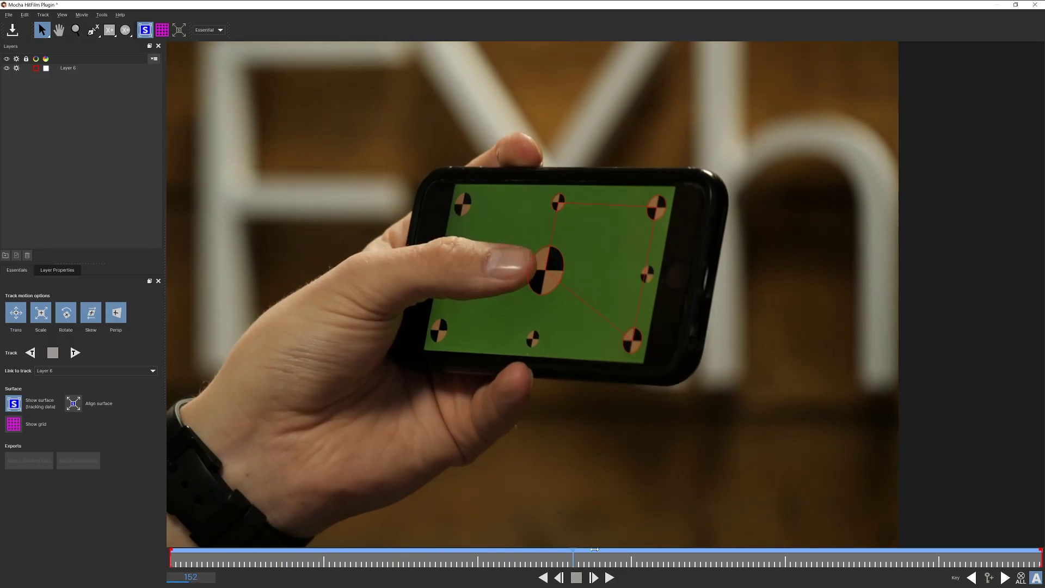
click(50, 104)
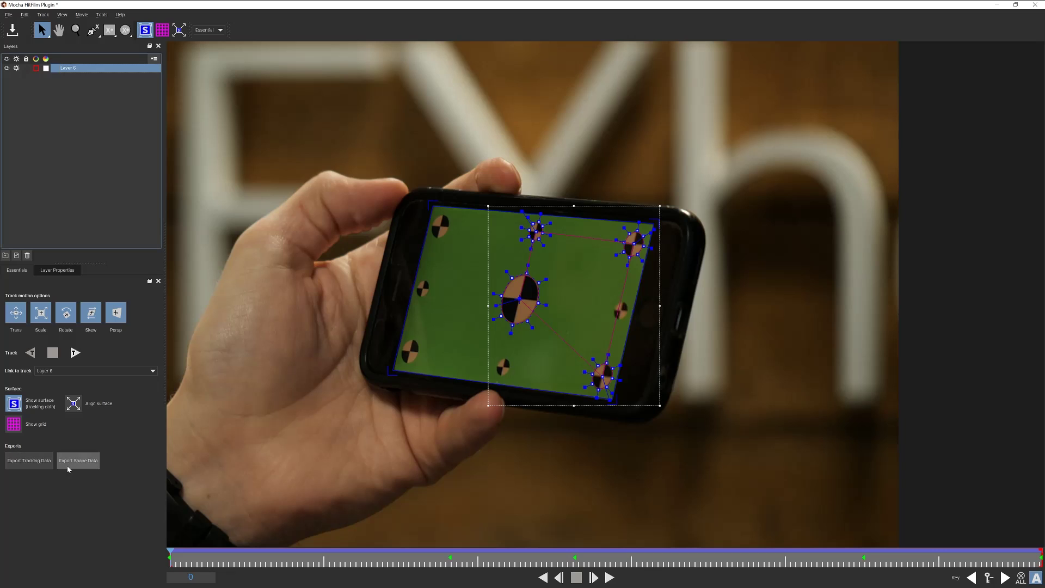
click(35, 463)
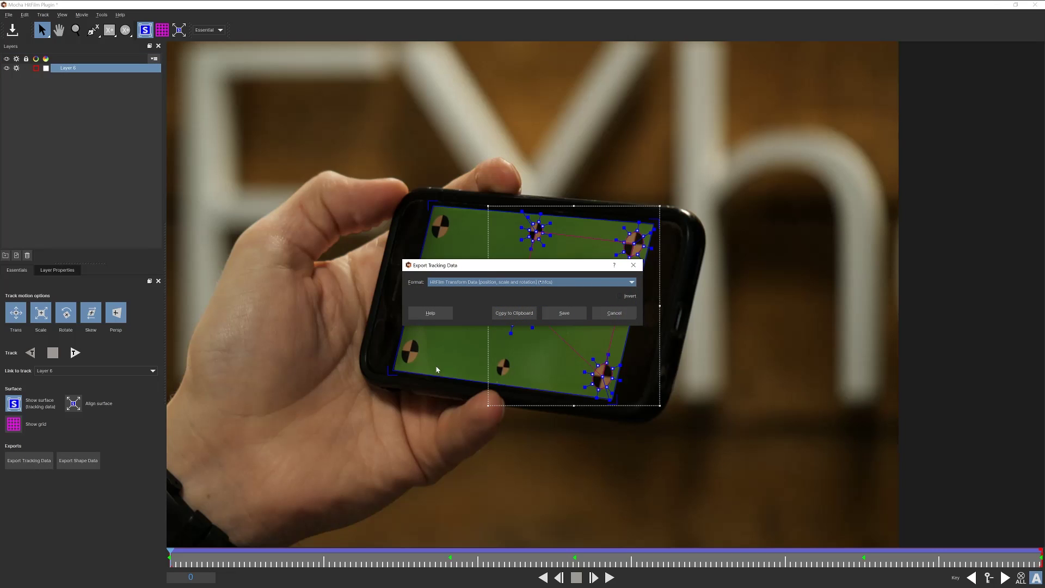
click(495, 284)
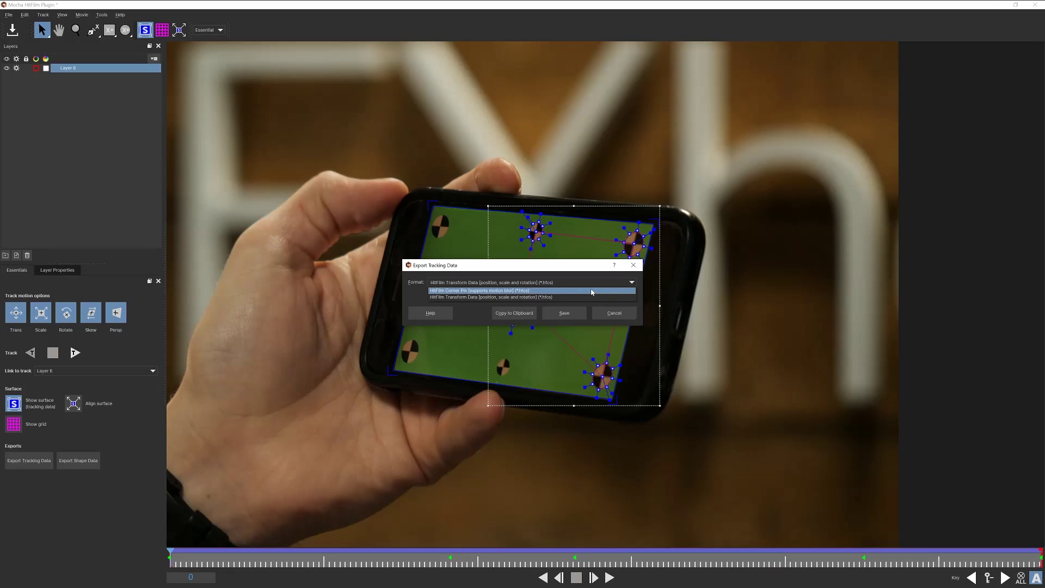
click(591, 291)
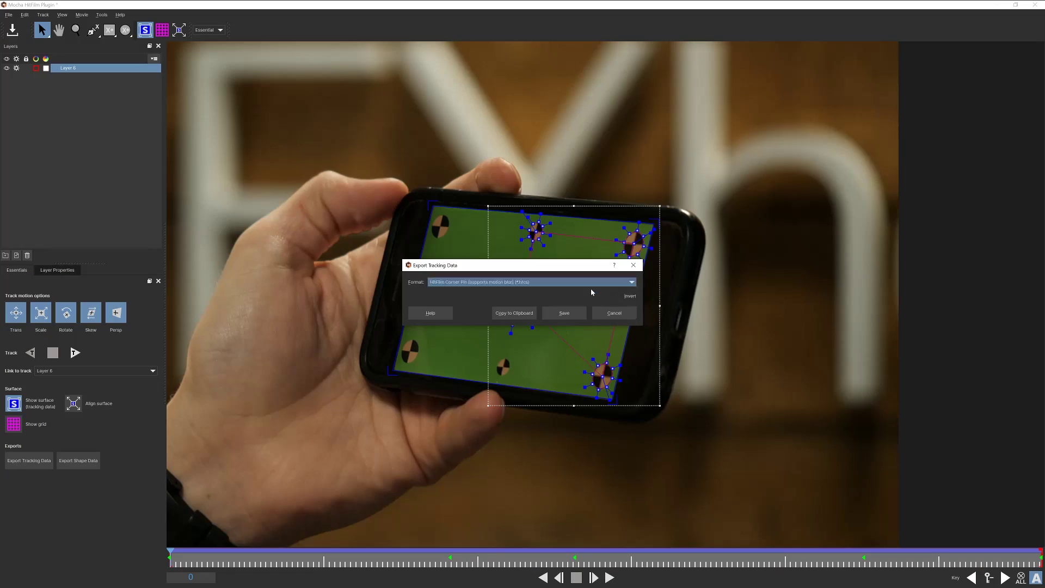
click(564, 312)
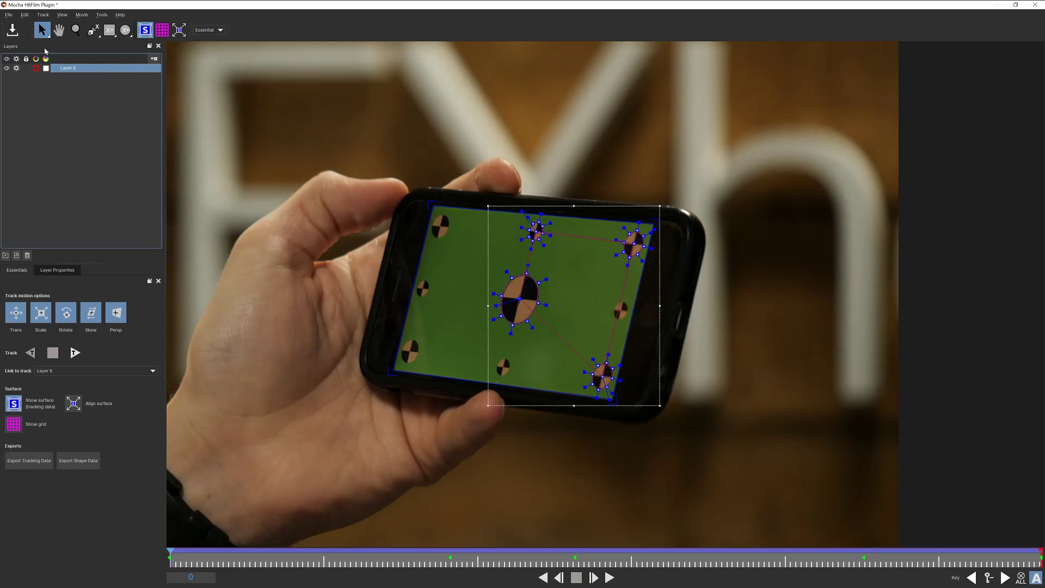
Save the Mocha project, return to HitFilm Pro and import the exported CornerPin file
click(12, 30)
click(1038, 7)
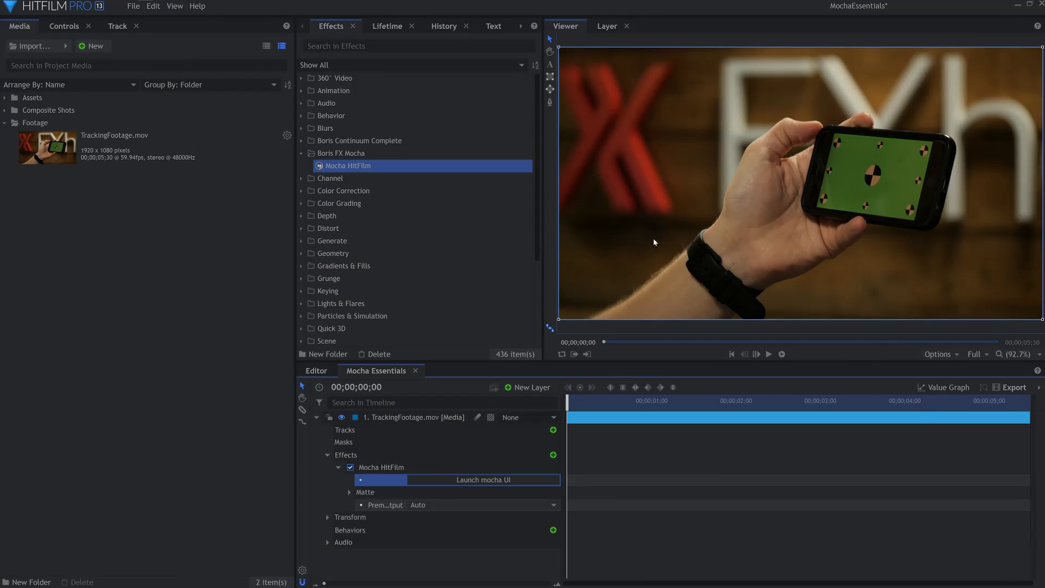
click(30, 45)
click(104, 58)
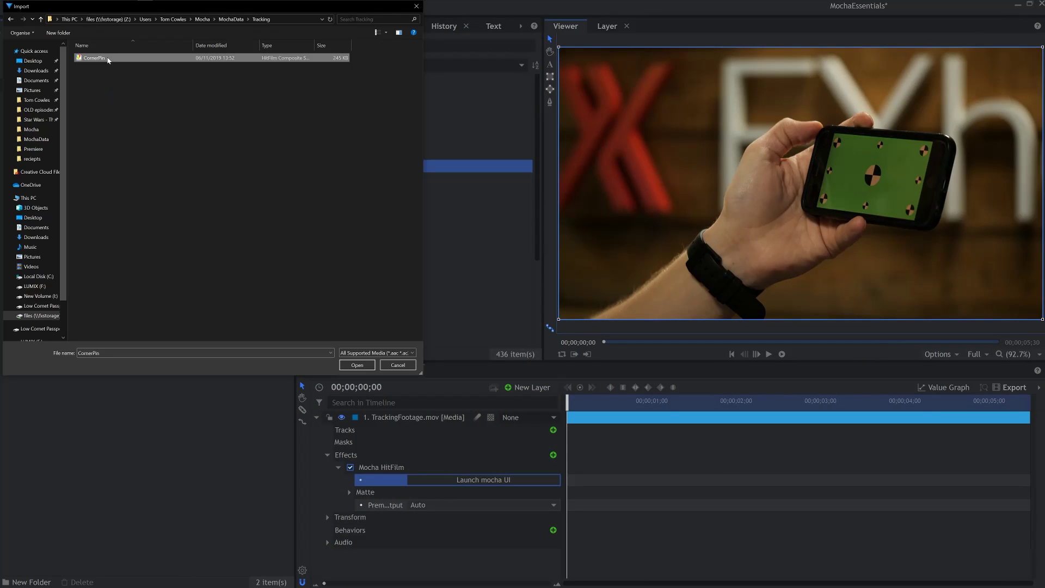
click(357, 365)
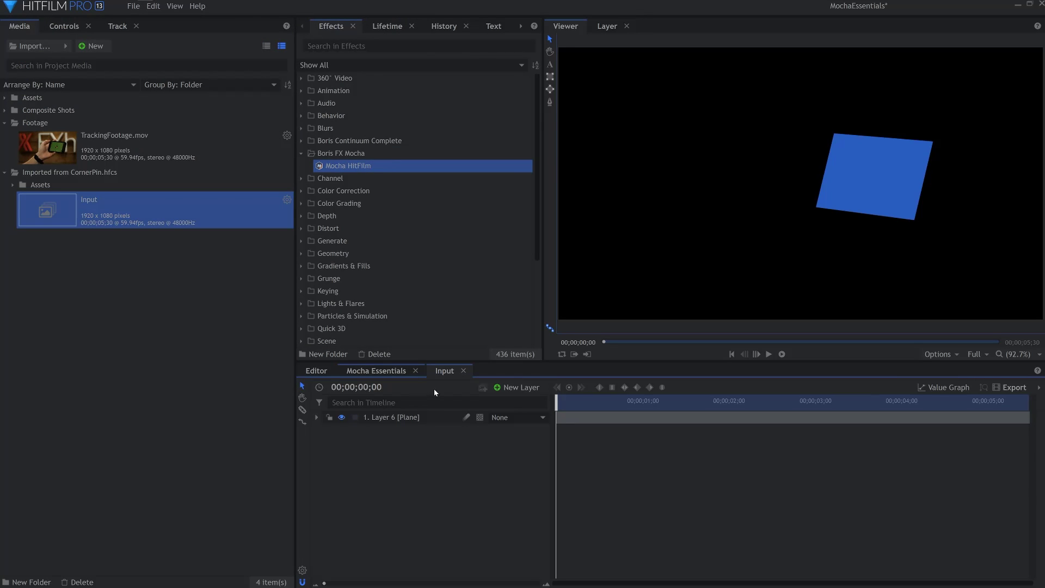
Copy the Quad Warp effect from the Layer 6 plane in the imported Input composite shot
click(391, 419)
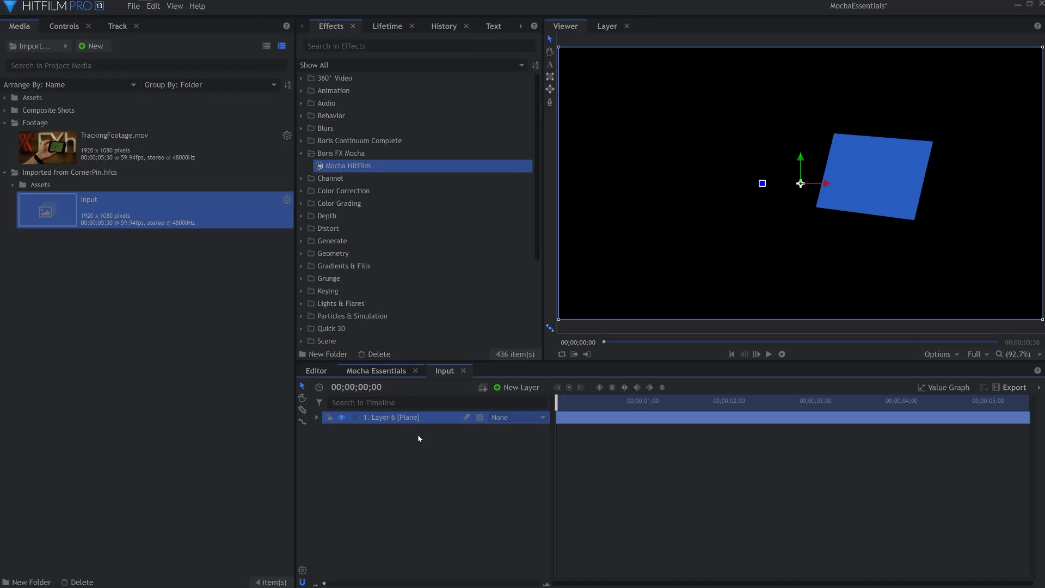
click(317, 417)
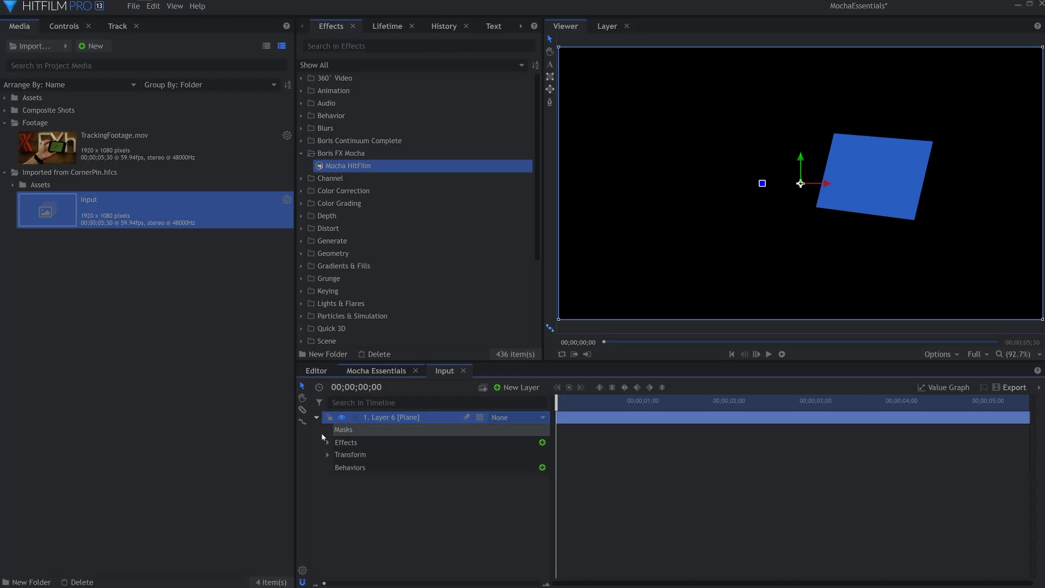
click(327, 442)
click(376, 457)
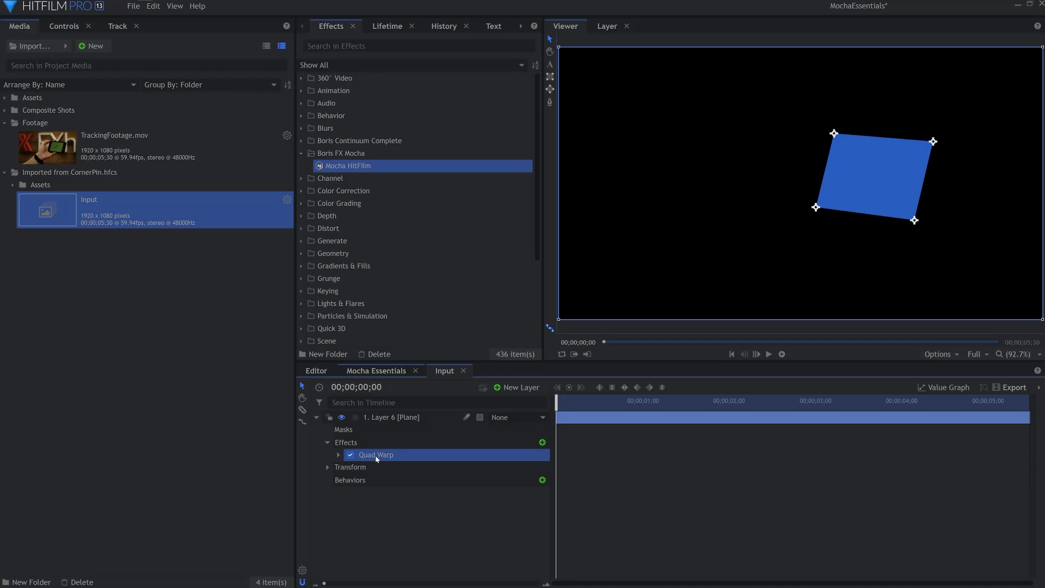
mouse_move(560, 402)
mouse_down()
mouse_move(950, 407)
mouse_move(556, 405)
mouse_up()
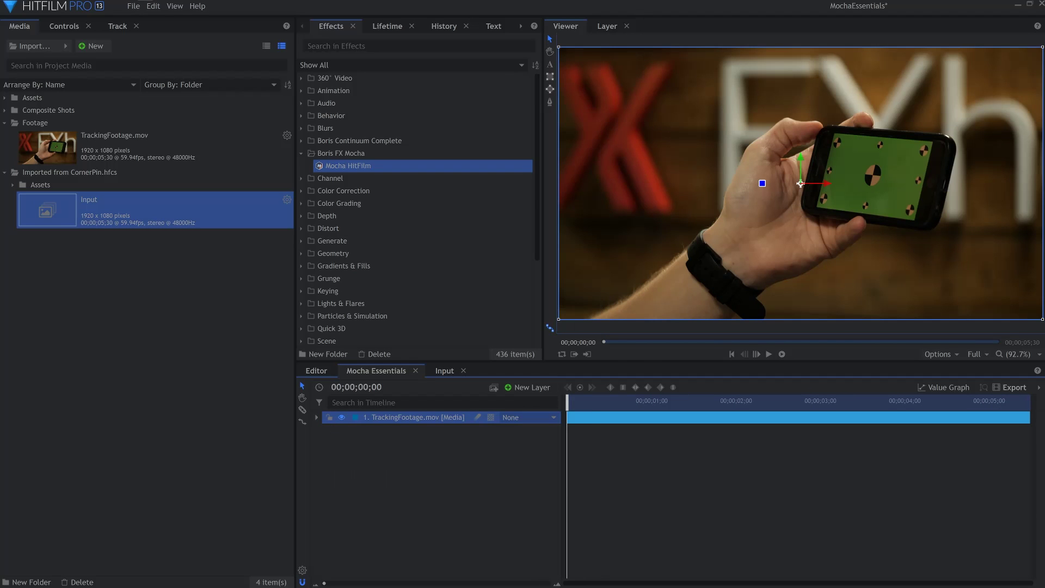
Create a black 1920 x 1080 plane named Screen above TrackingFootage.mov and paste the Quad Warp effect onto it
click(528, 387)
click(535, 406)
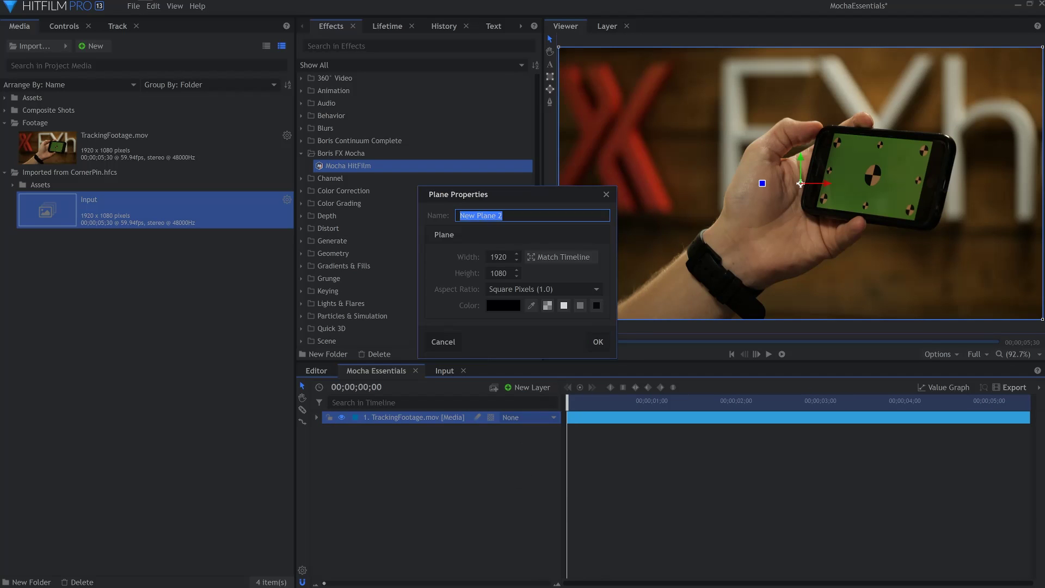
text(Screen)
key(Return)
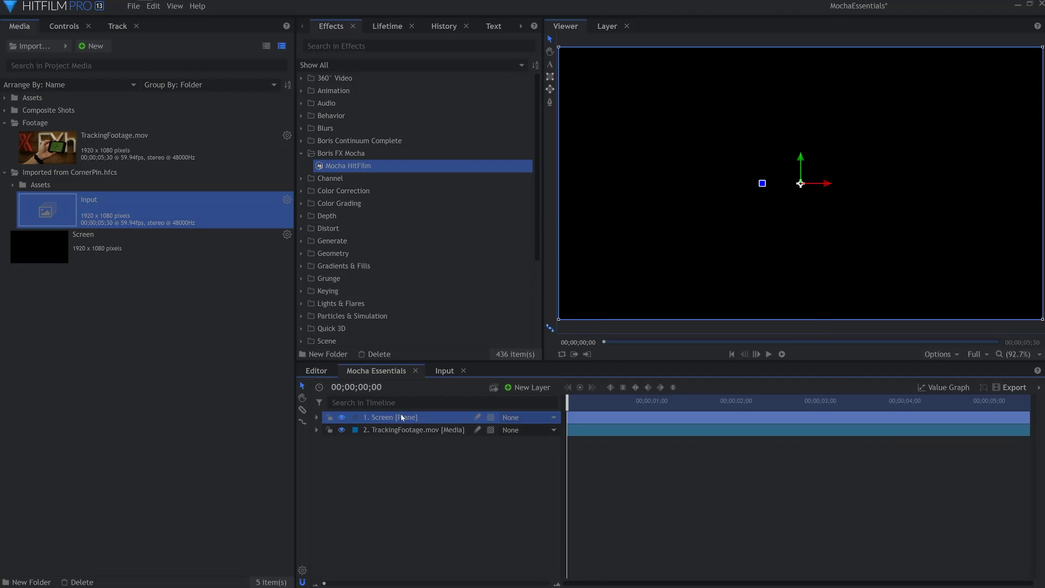
key(ctrl+v)
Convert the Screen plane into a composite shot named Screen, using the selected layer's properties and leaving the effects on the current timeline
click(396, 419)
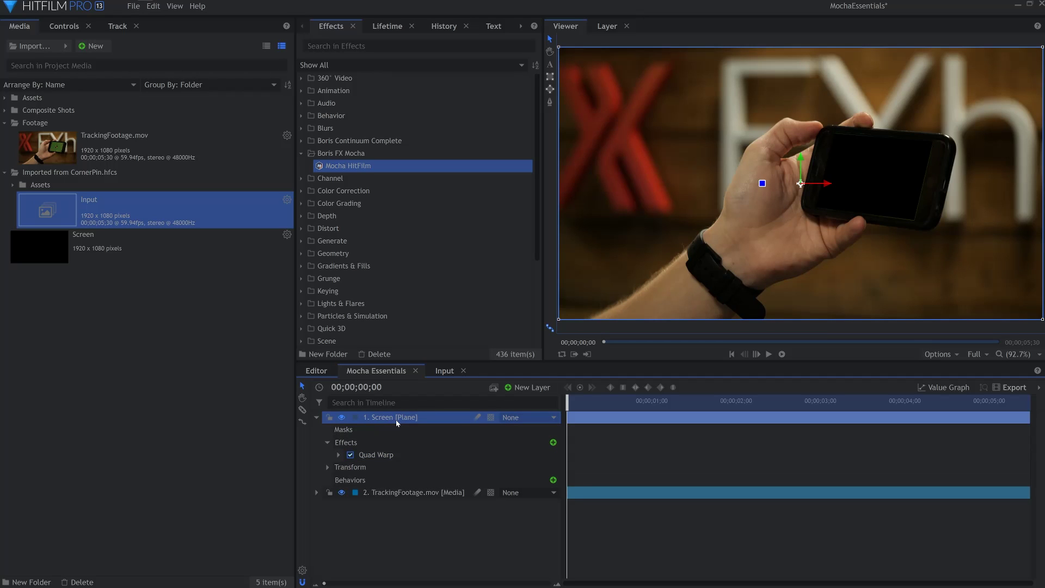
right_click(397, 423)
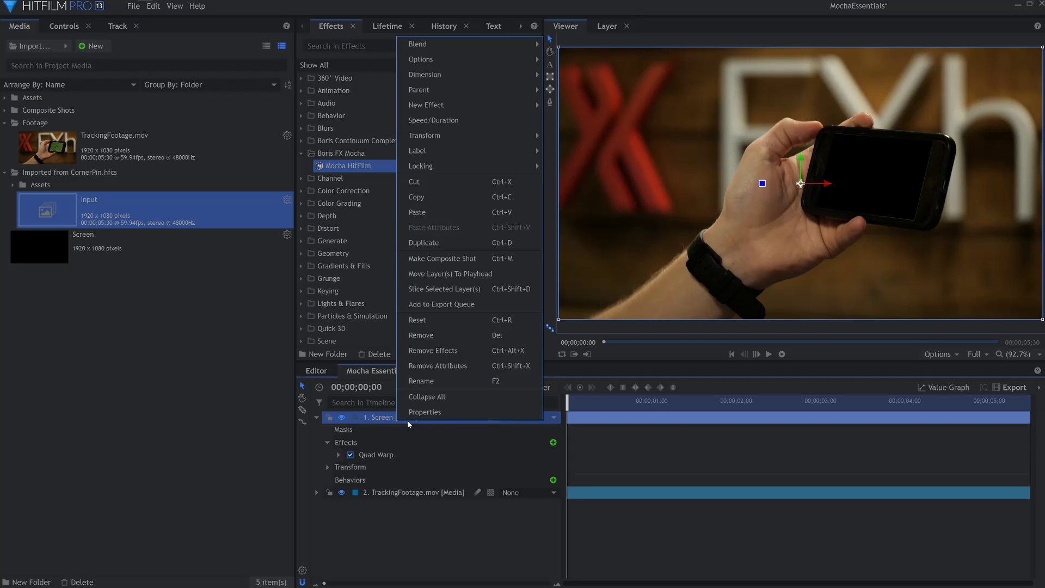
click(442, 258)
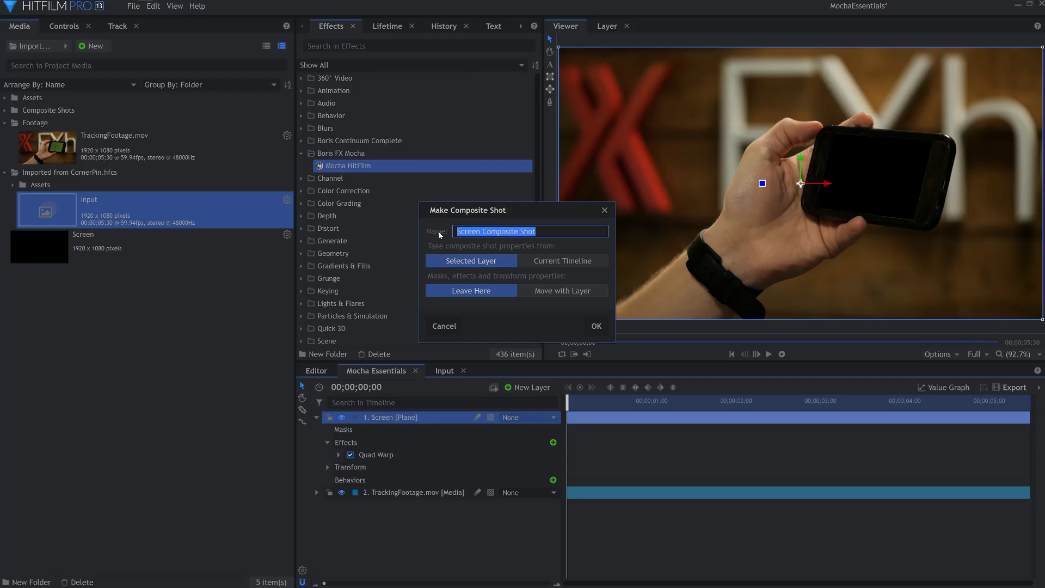
text(Screem)
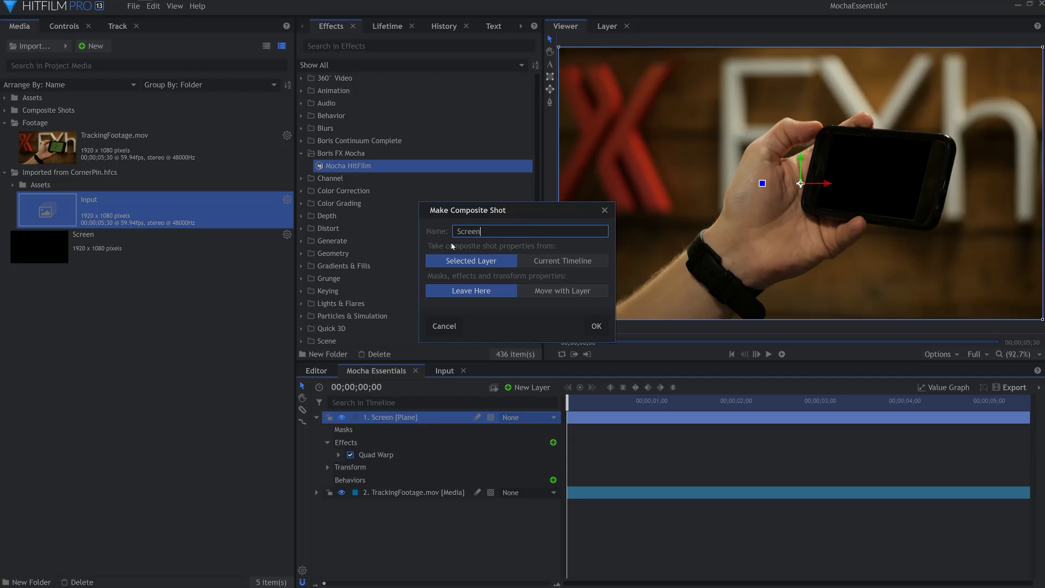
click(597, 326)
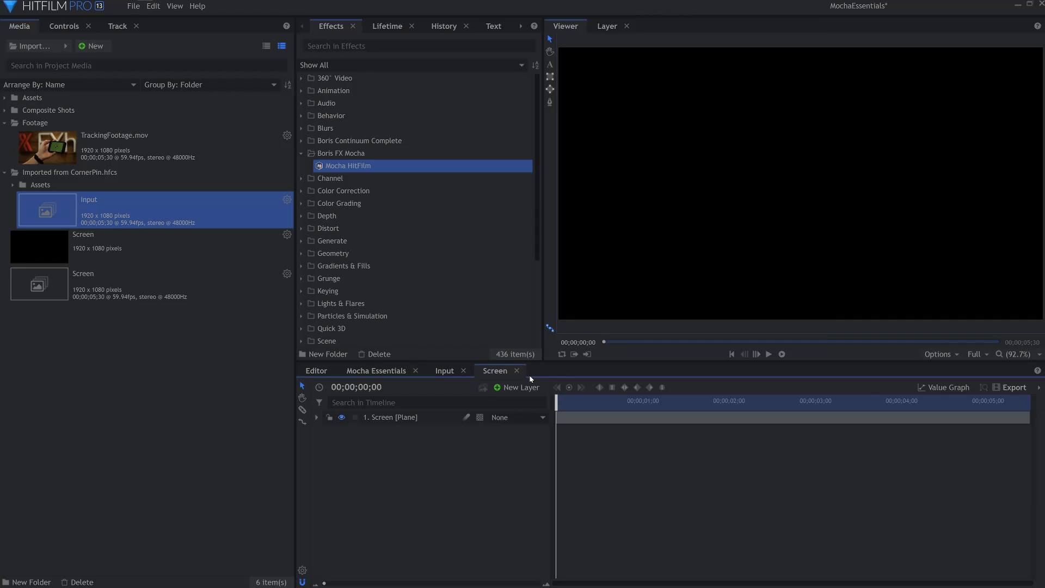
Add the HALO Jump video from the project's Assets to the Screen composite shot
click(6, 99)
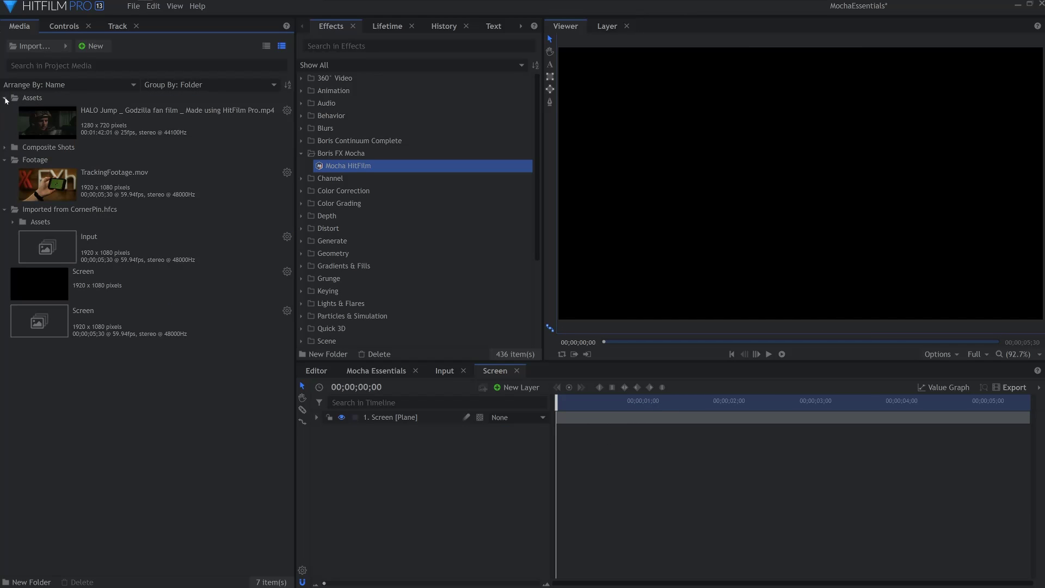
drag(80, 114, 380, 417)
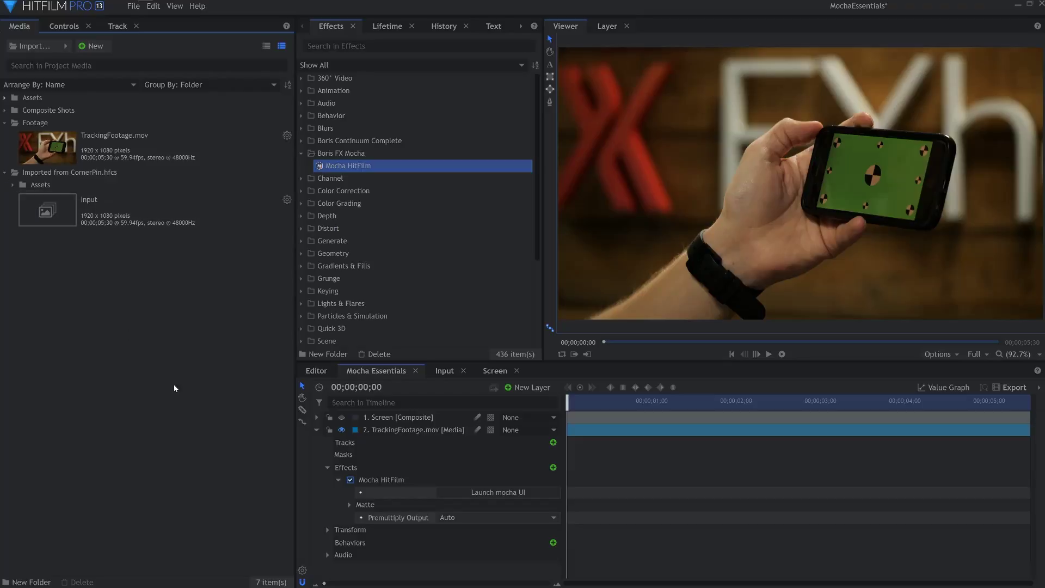
Launch Mocha from the TrackingFootage.mov effect, toggle Layer 6's visibility and turn off its processing
click(503, 493)
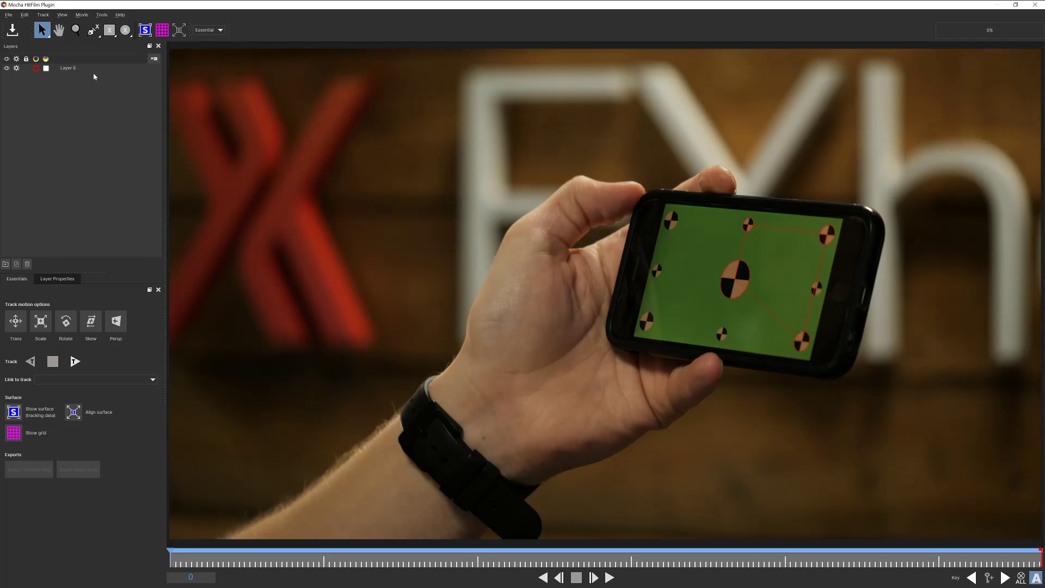
click(6, 68)
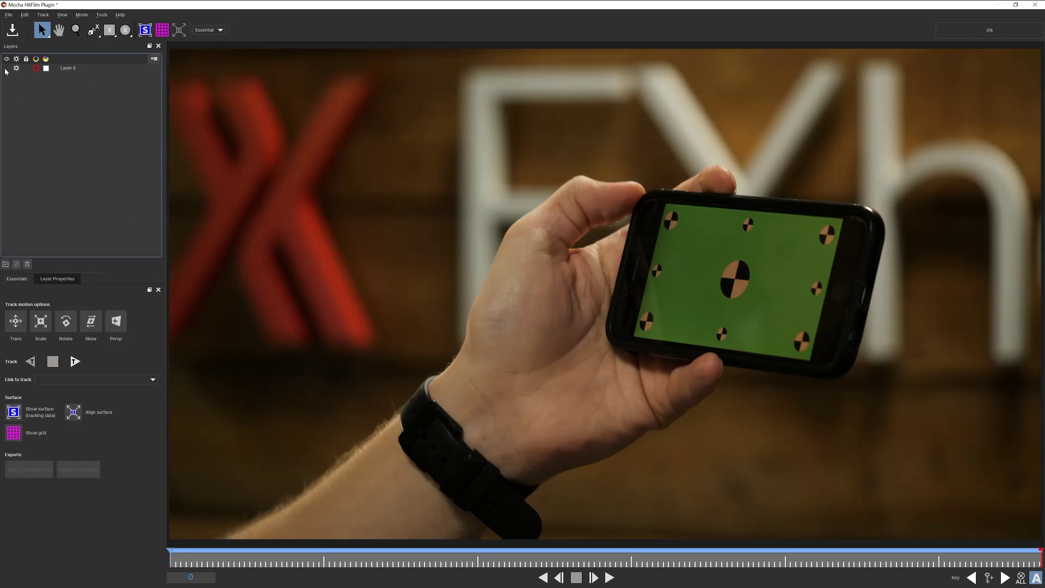
click(16, 68)
Set Layer 6's outline colour to blue (#0000ff) and its matte colour to red
click(37, 69)
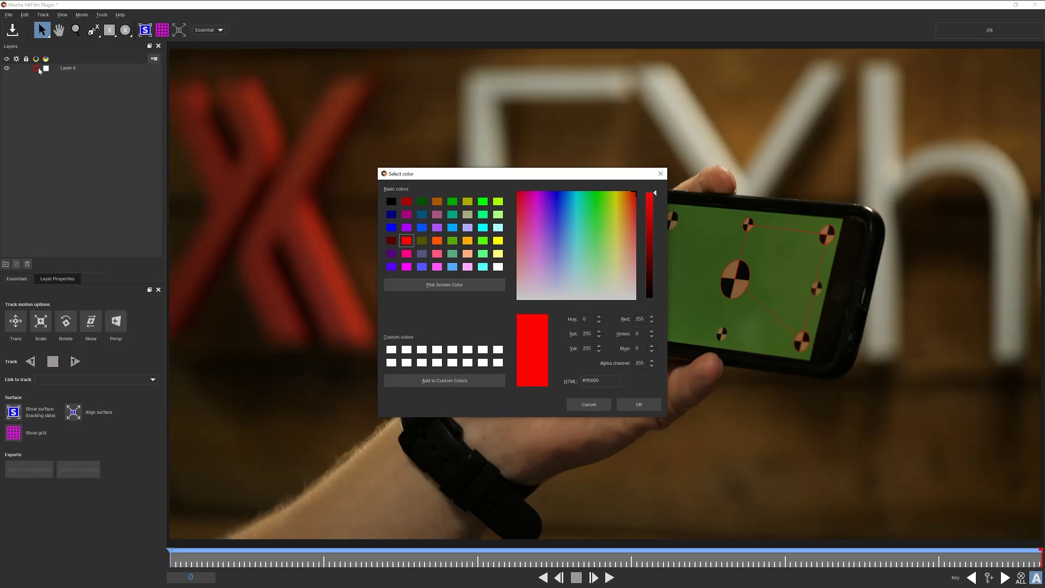
click(391, 228)
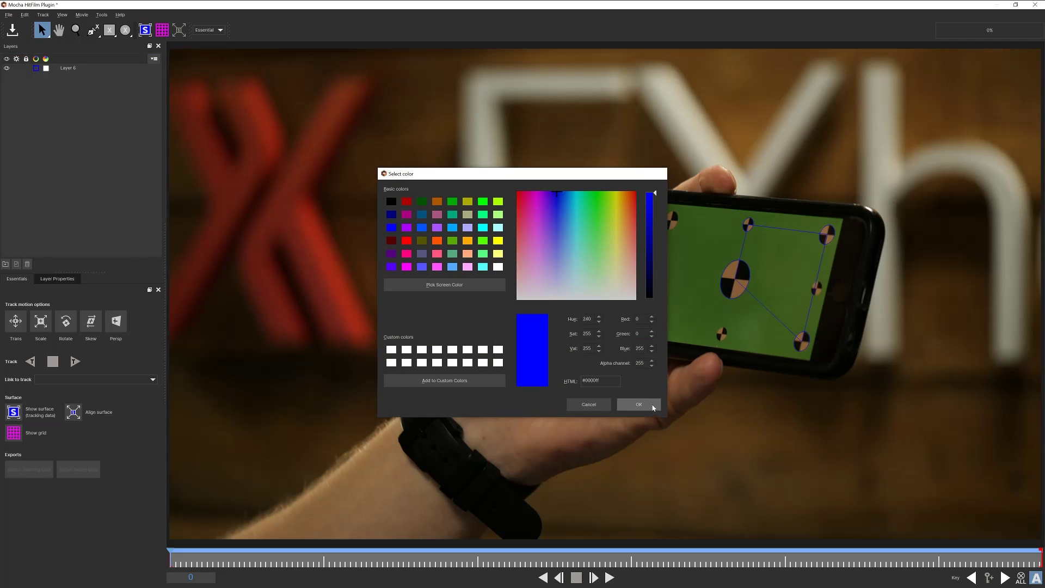
click(638, 404)
click(46, 68)
click(406, 201)
click(638, 404)
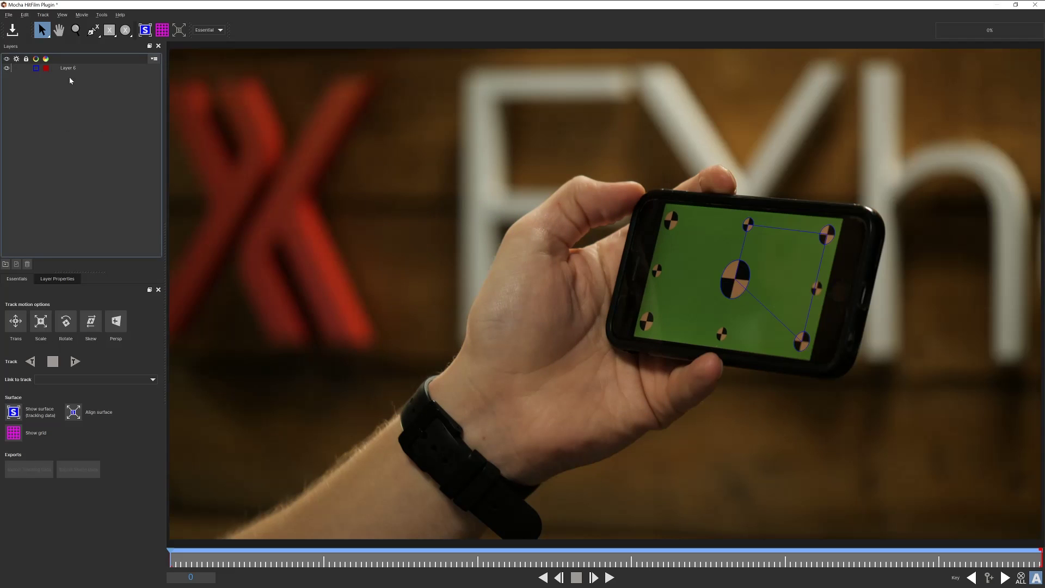
Rename Layer 6 as Planar and deselect it
click(70, 69)
text(Planar)
key(Return)
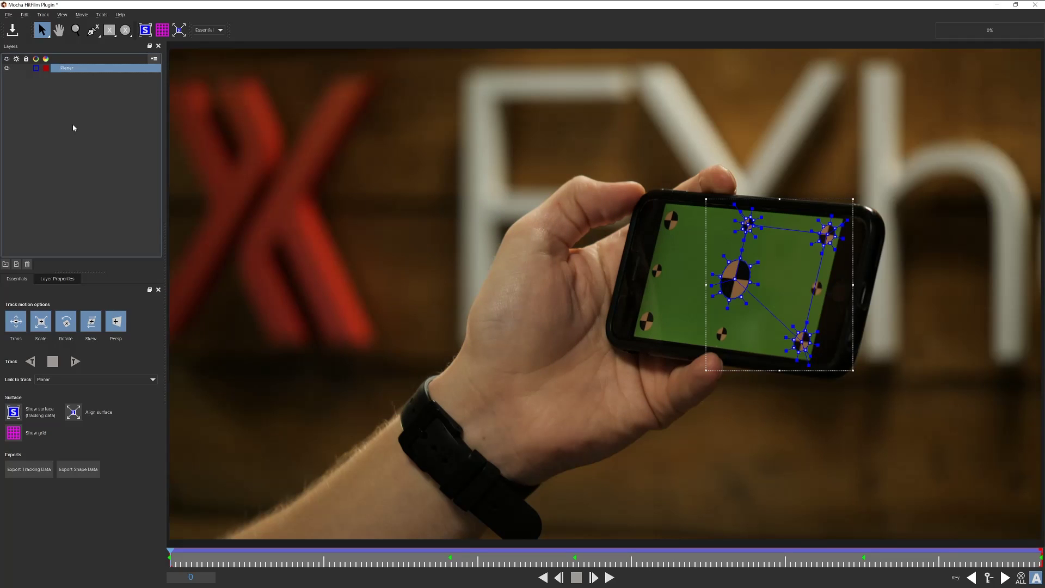
click(70, 128)
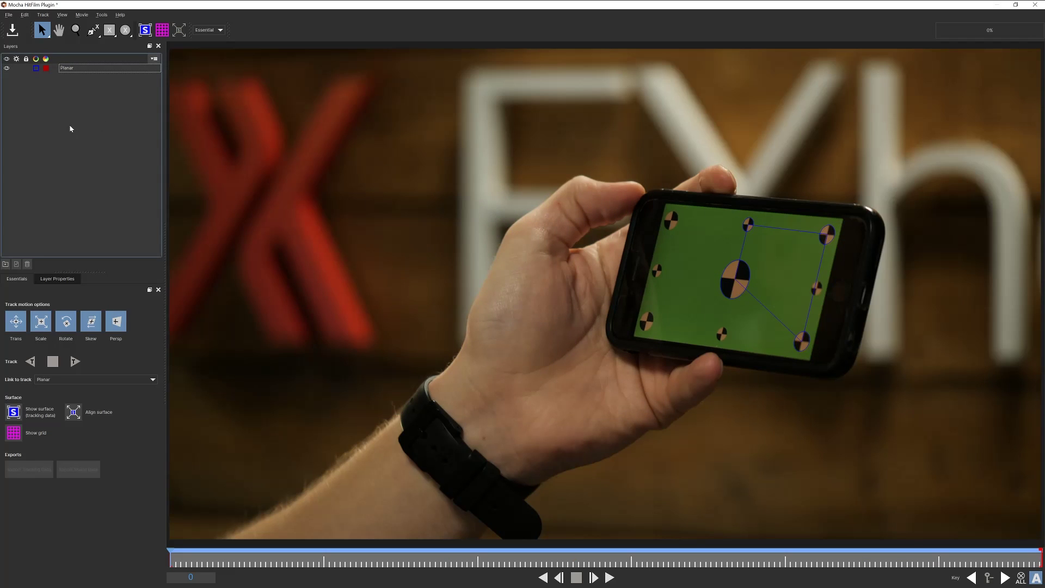
Draw a rectangular spline over the phone's green screen and move two opposite corners onto the screen's corners
click(109, 29)
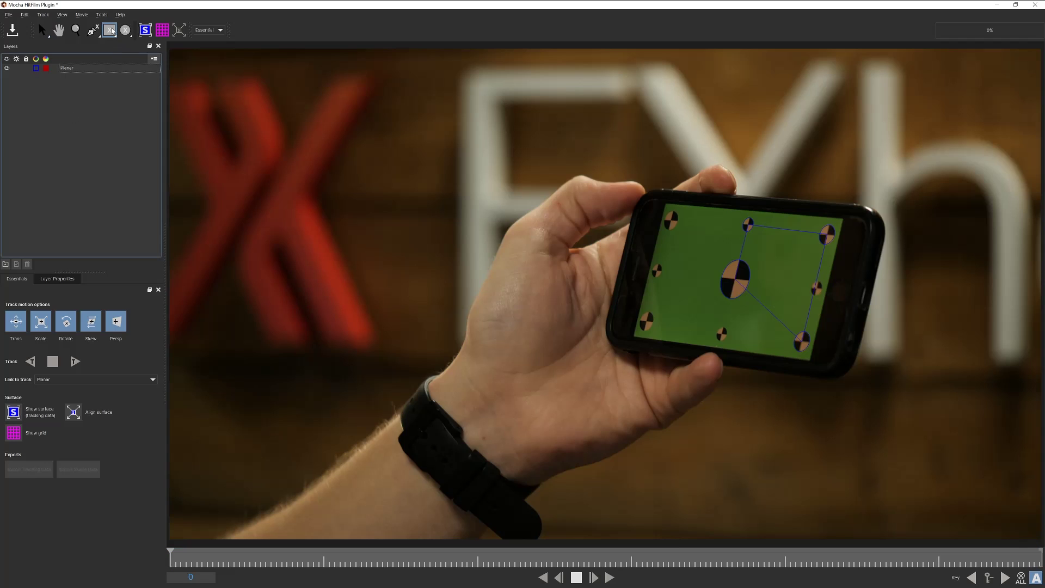
drag(666, 205, 810, 361)
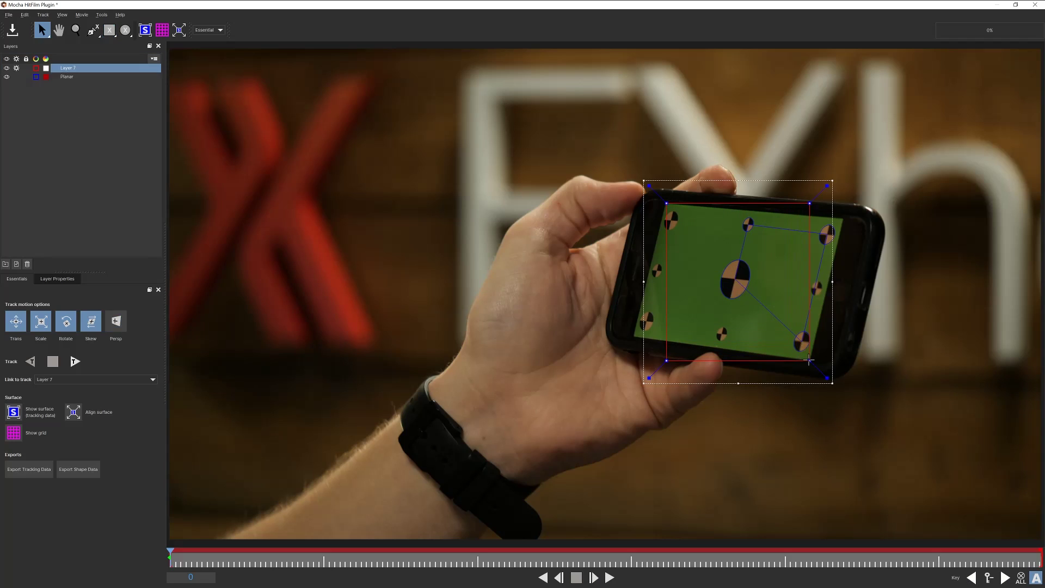
drag(810, 203, 842, 219)
drag(666, 360, 634, 336)
Refine the rectangular spline's corners so they match the exact corners of the green screen
key(z)
drag(805, 346, 882, 351)
click(817, 391)
drag(599, 217, 553, 337)
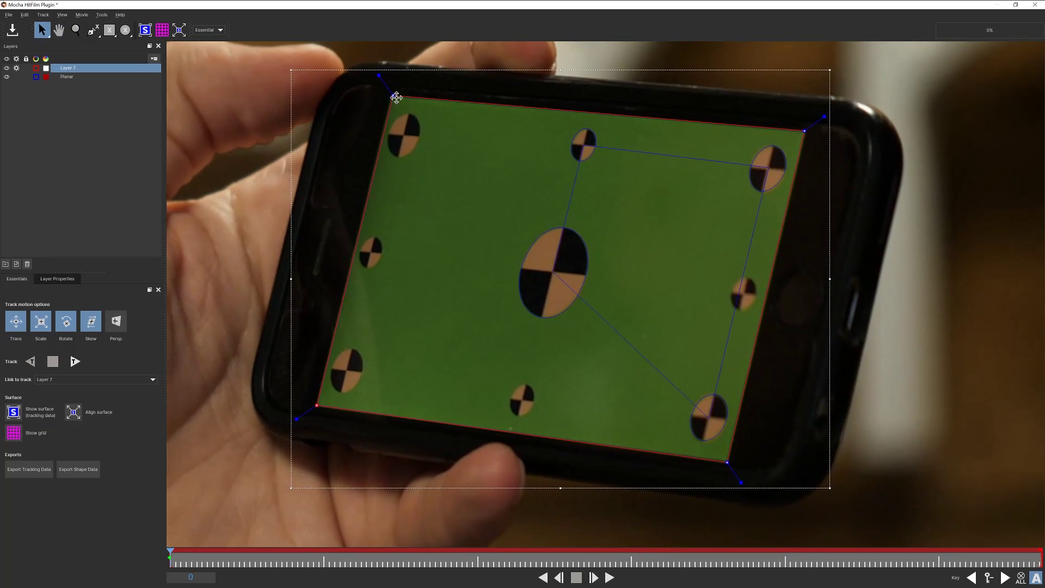
click(394, 97)
drag(805, 129, 807, 132)
key(z)
drag(692, 212, 574, 229)
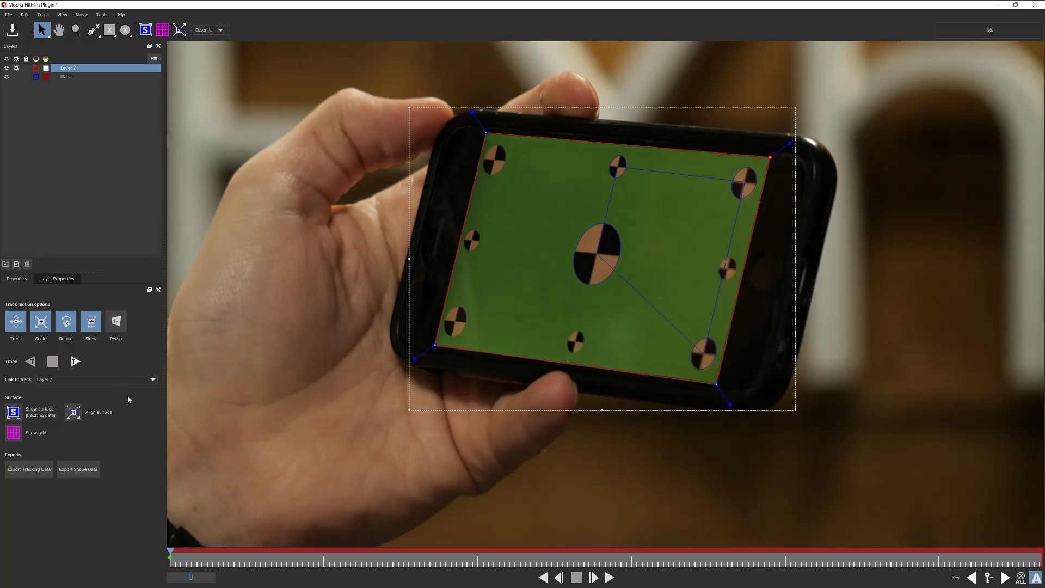
Track the new screen layer forward, stop around frame 86, and review the frames where the thumb crosses the spline
click(80, 364)
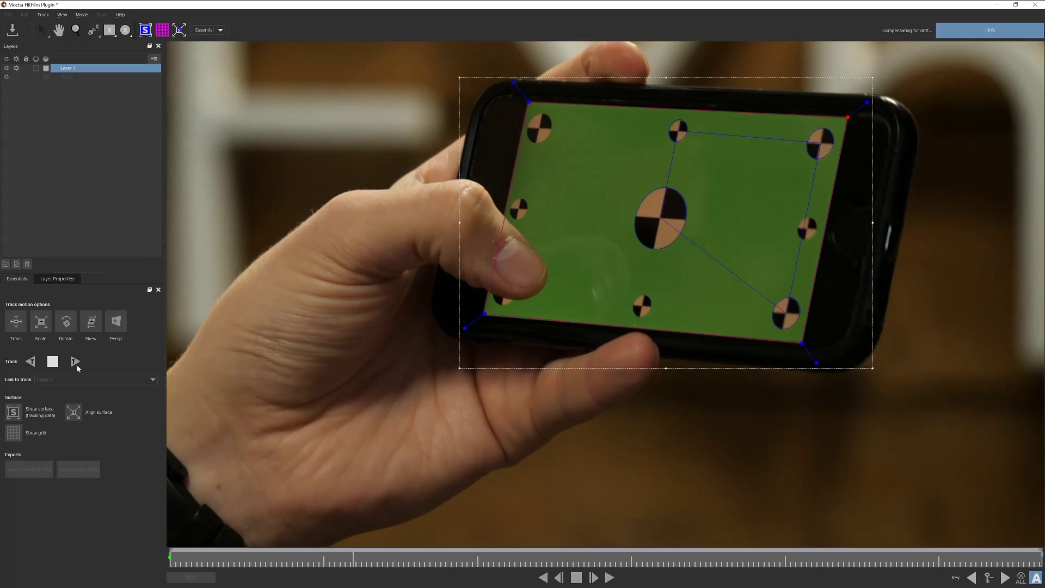
click(53, 366)
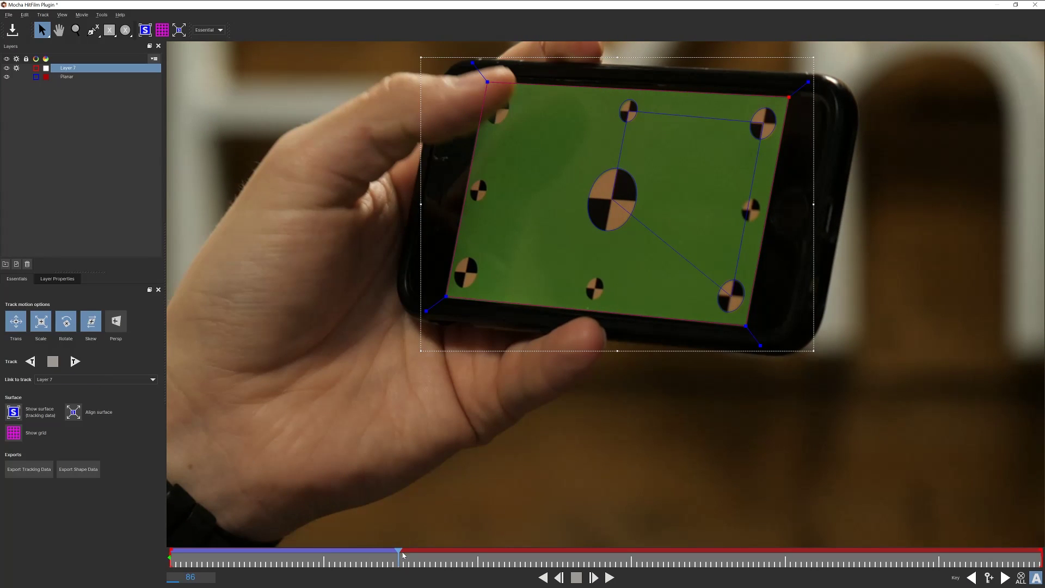
drag(399, 553, 393, 556)
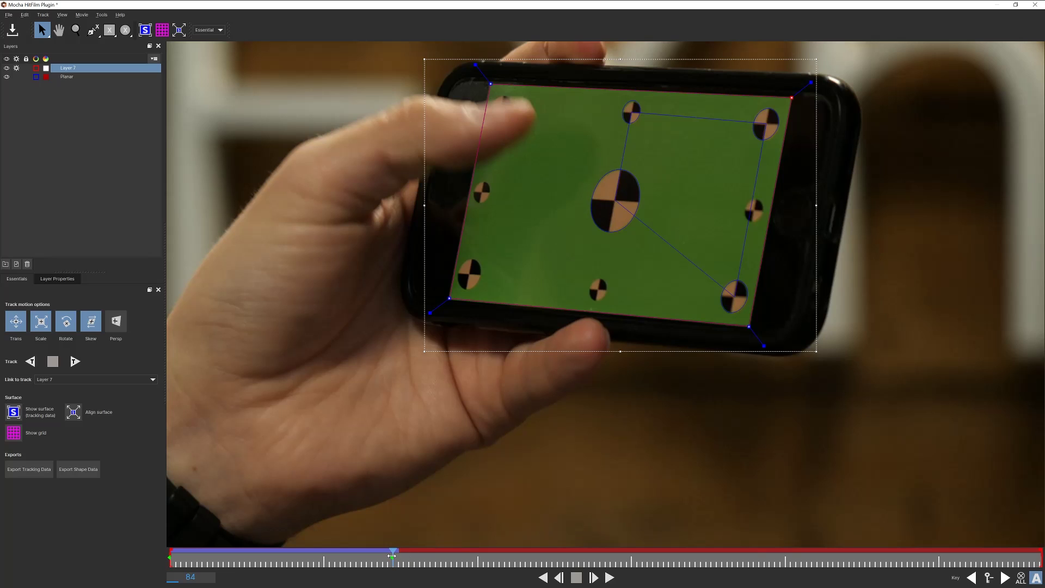
drag(392, 556, 432, 565)
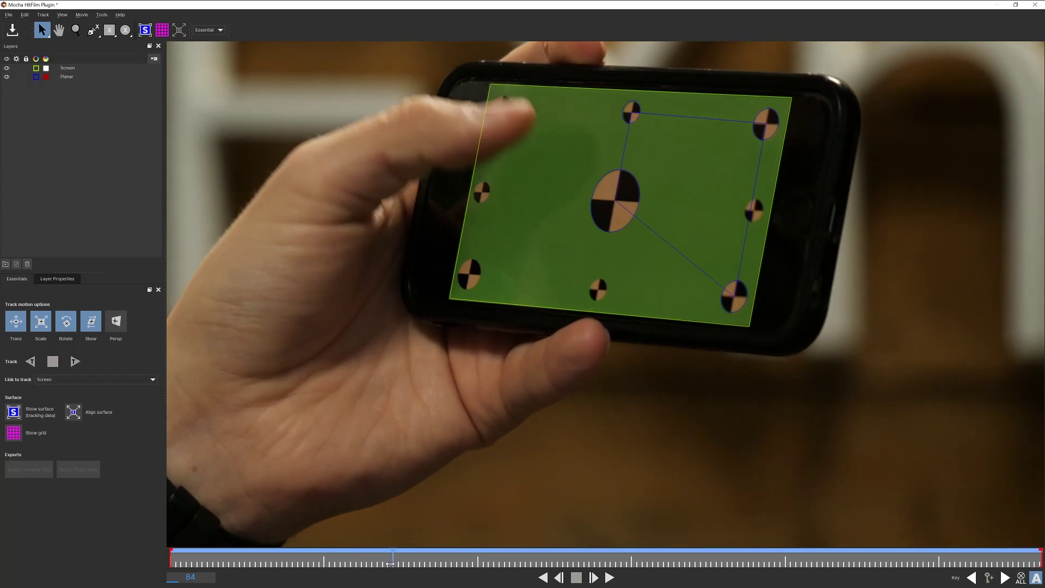
Draw a closed spline around the thumb at frame 145, following its outline over the phone screen
drag(391, 564, 551, 570)
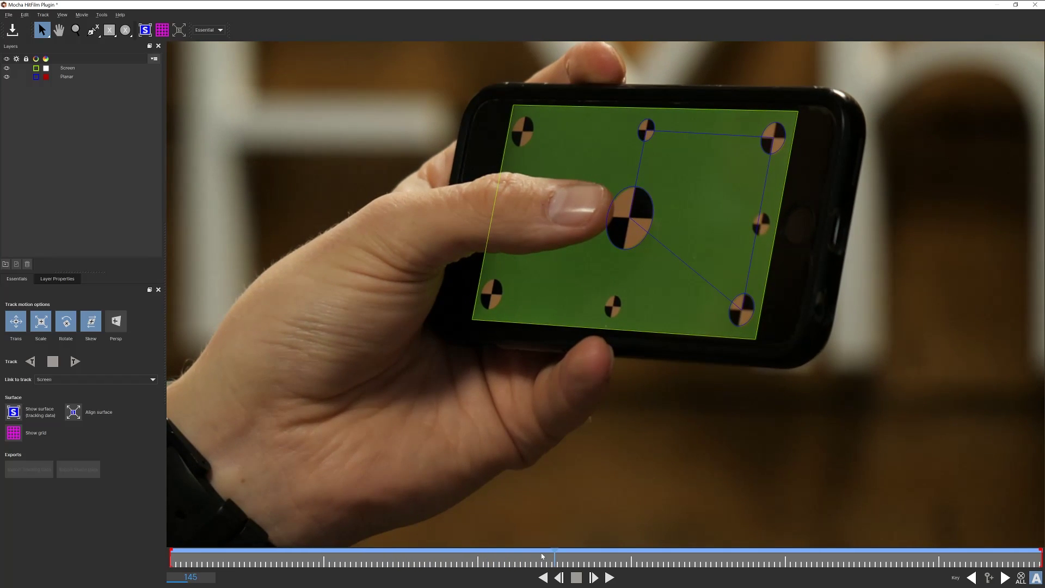
click(93, 30)
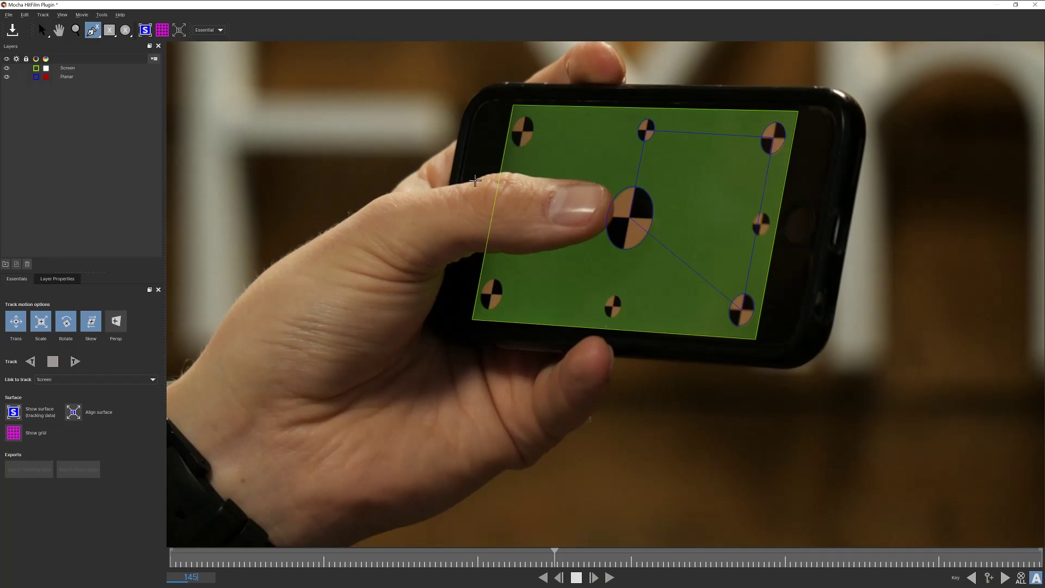
click(473, 181)
key(ctrl+z)
click(474, 182)
click(482, 177)
click(493, 173)
click(505, 172)
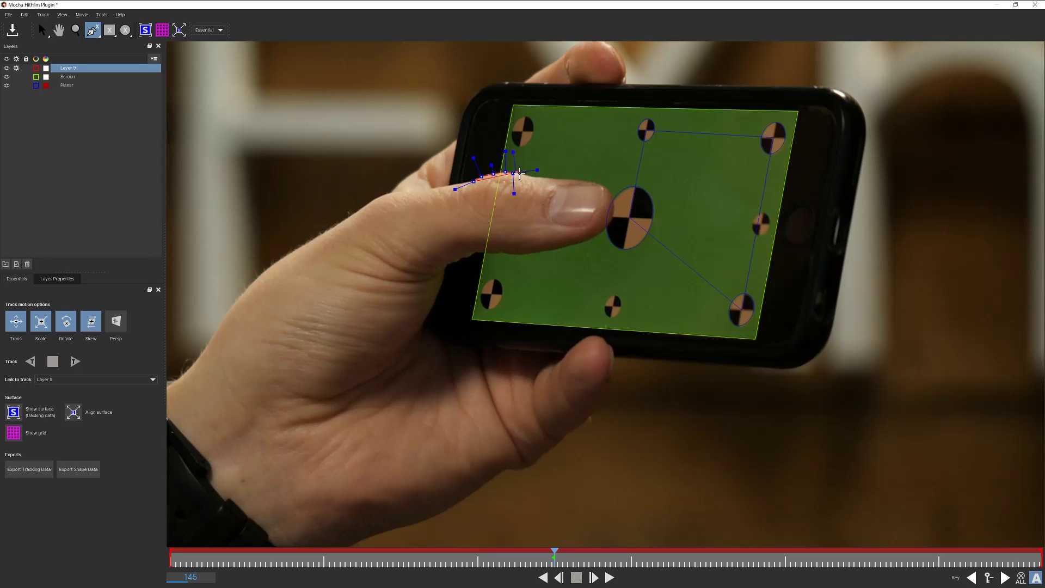
click(566, 179)
click(608, 189)
click(613, 199)
click(568, 246)
click(527, 255)
click(491, 253)
click(445, 200)
click(449, 191)
right_click(449, 192)
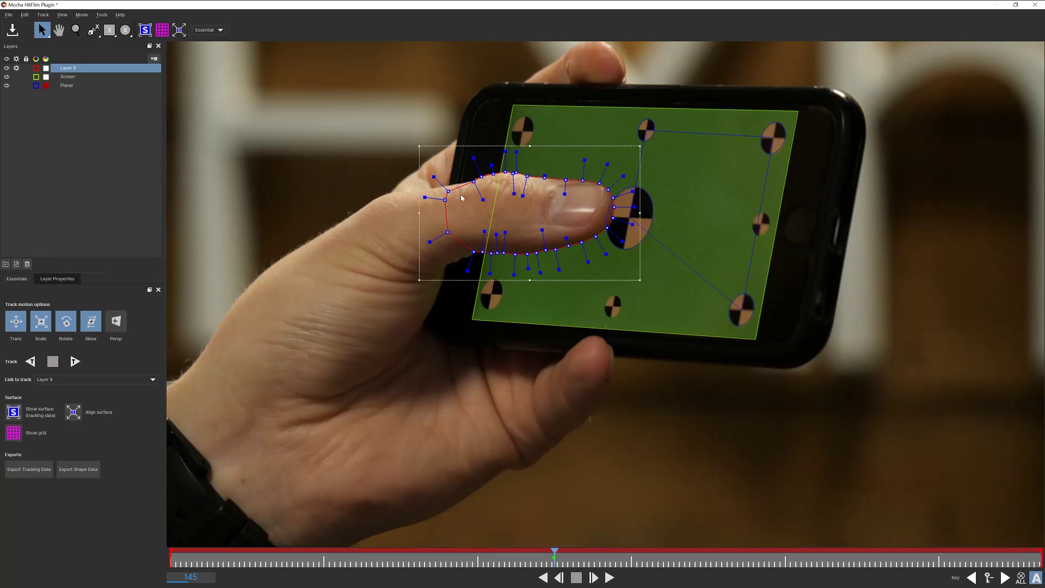
Reposition the thumb spline at frame 131 and adjust its upper-edge points to follow the thumb
drag(606, 254, 603, 250)
drag(543, 563, 518, 563)
drag(606, 276, 574, 275)
drag(453, 197, 440, 180)
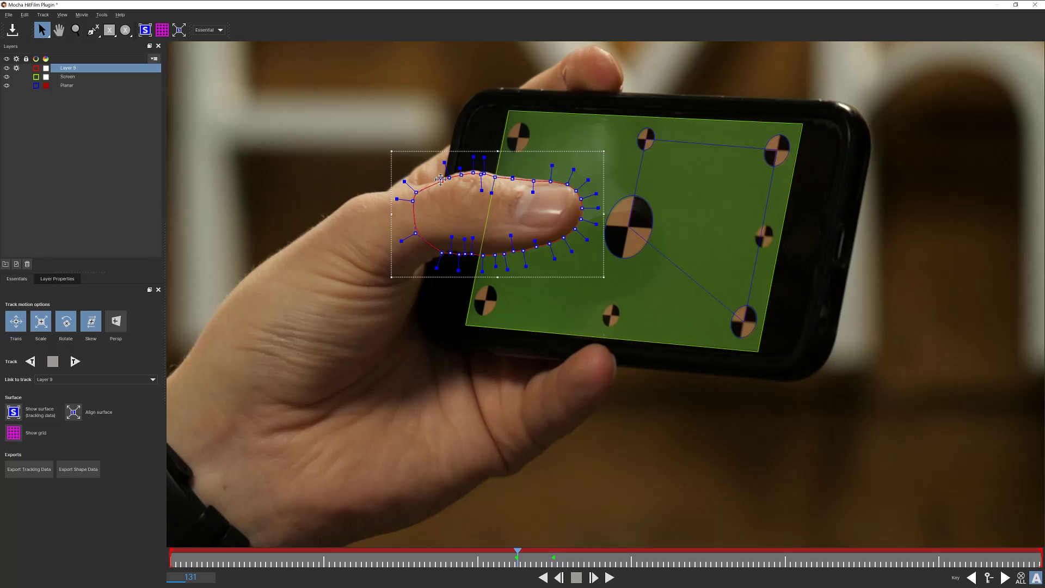
click(440, 180)
drag(499, 194, 510, 176)
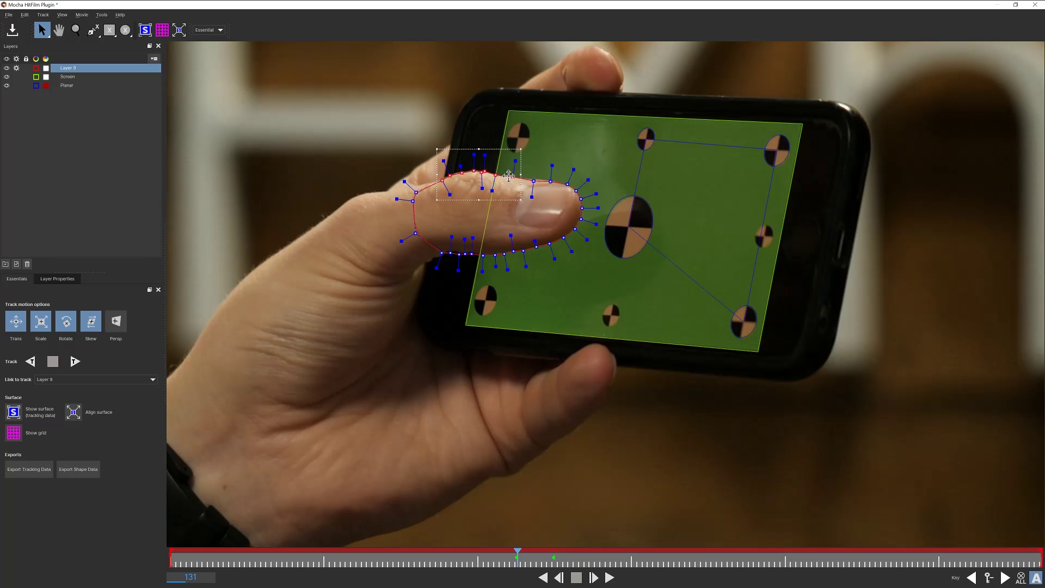
click(531, 181)
Keyframe the thumb spline backward through the clip past frame 66, reshaping its points to follow the thumb
key(Left)
key(Left)
key(Left)
key(Left)
key(Left)
key(Left)
key(Left)
key(Left)
key(Left)
key(Left)
key(Left)
key(Left)
key(Left)
key(Left)
key(Left)
key(Left)
key(Left)
key(Right)
key(Right)
key(Right)
drag(444, 264, 508, 244)
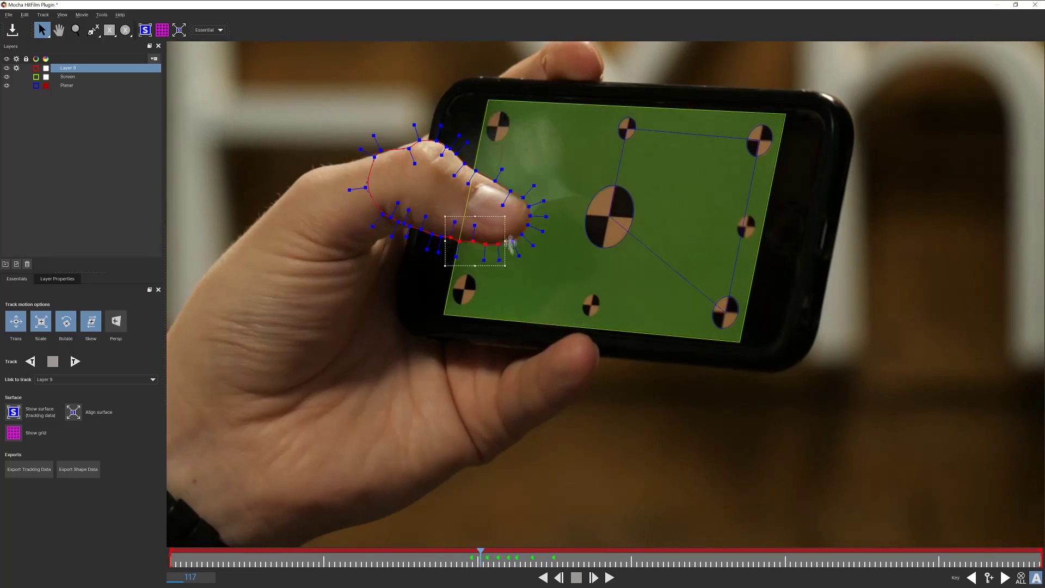
key(Left)
key(Left)
key(Left)
key(Left)
key(Left)
key(Left)
key(Left)
key(Left)
key(Left)
key(Left)
key(Left)
key(Left)
key(Left)
key(Left)
key(Left)
key(Left)
key(Left)
key(Left)
key(Left)
key(Left)
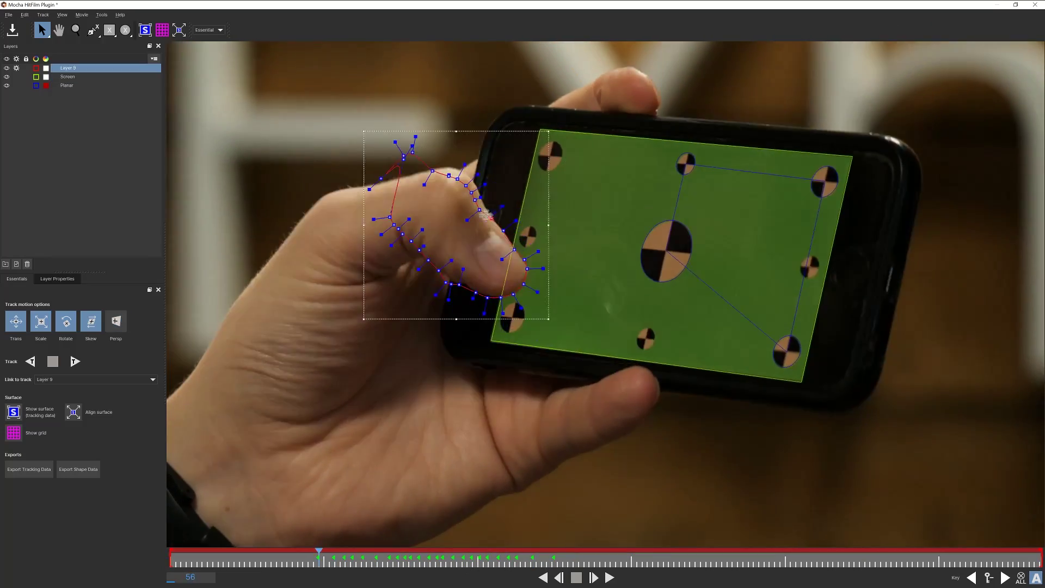
key(Left)
key(Left)
key(Left)
key(Left)
key(Left)
Turn on the matte overlay for the thumb layer and examine its coverage between frames 154 and 159
drag(387, 557, 628, 559)
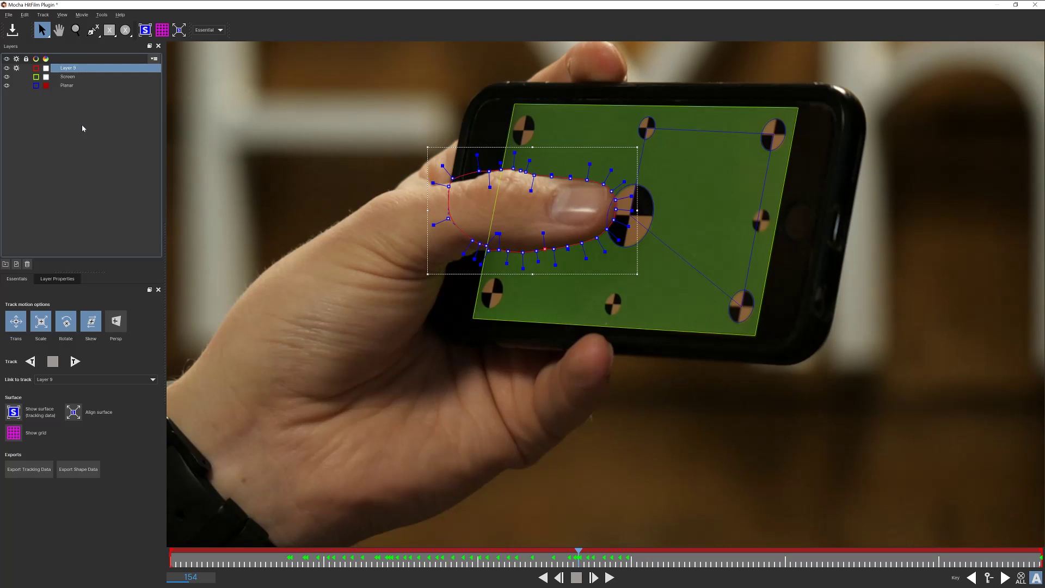
key(alt+3)
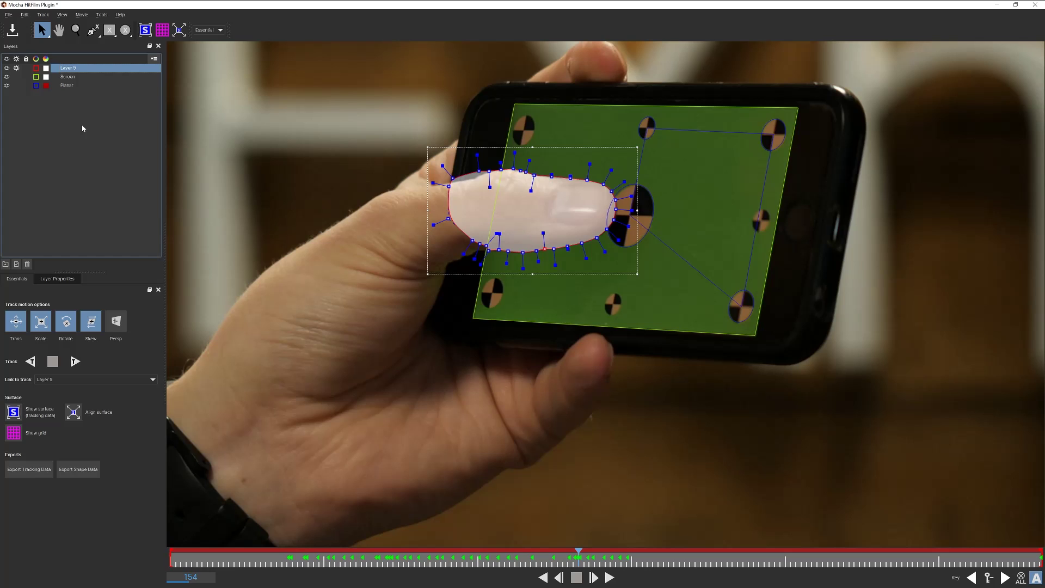
drag(581, 561, 591, 558)
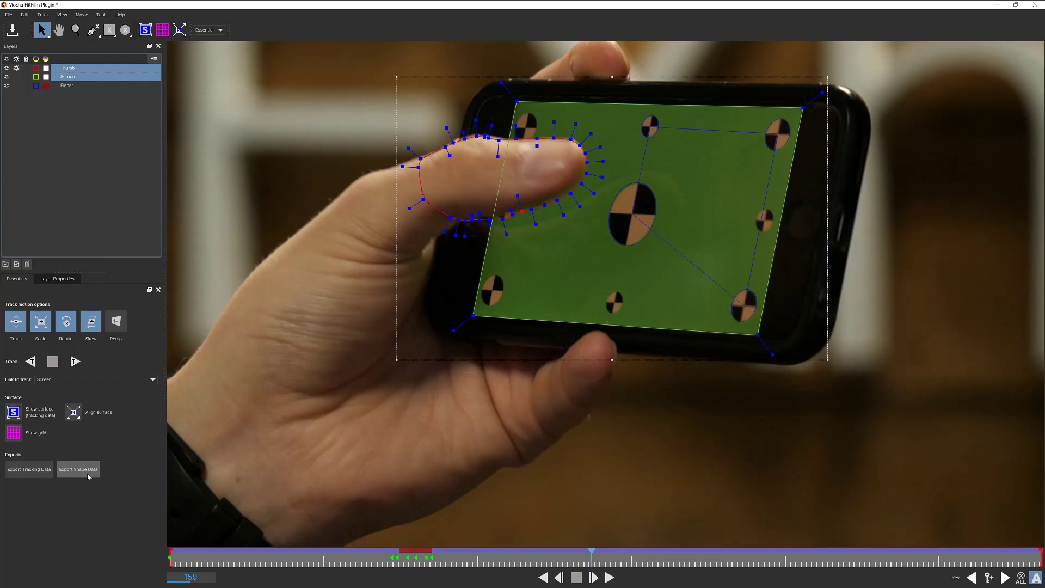
Export the selected Thumb and Screen layers' shape data in HitFilm [Transform & Shape] format, and import the ShapeData file into HitFilm Pro
click(88, 476)
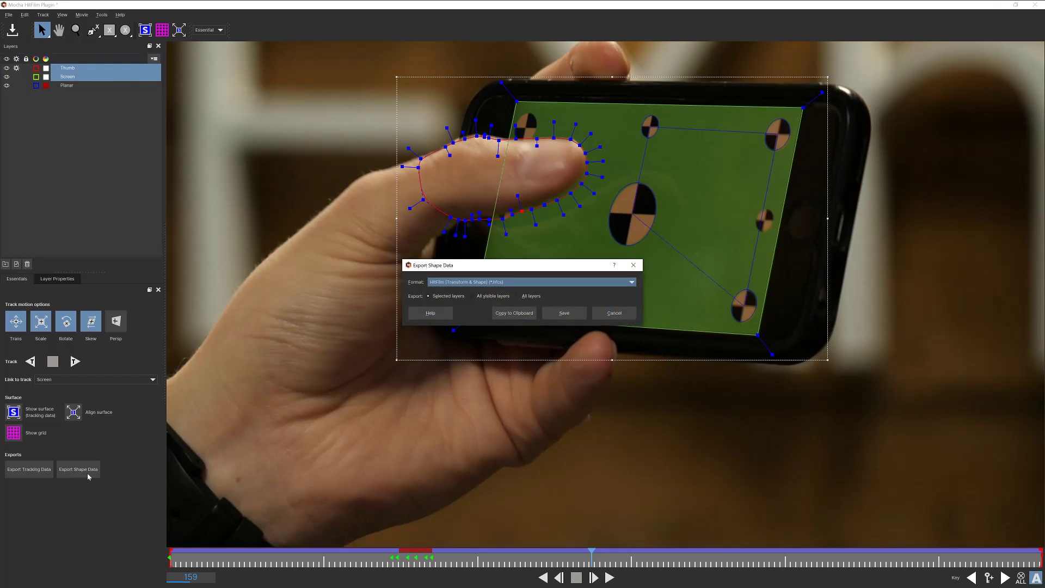
click(567, 313)
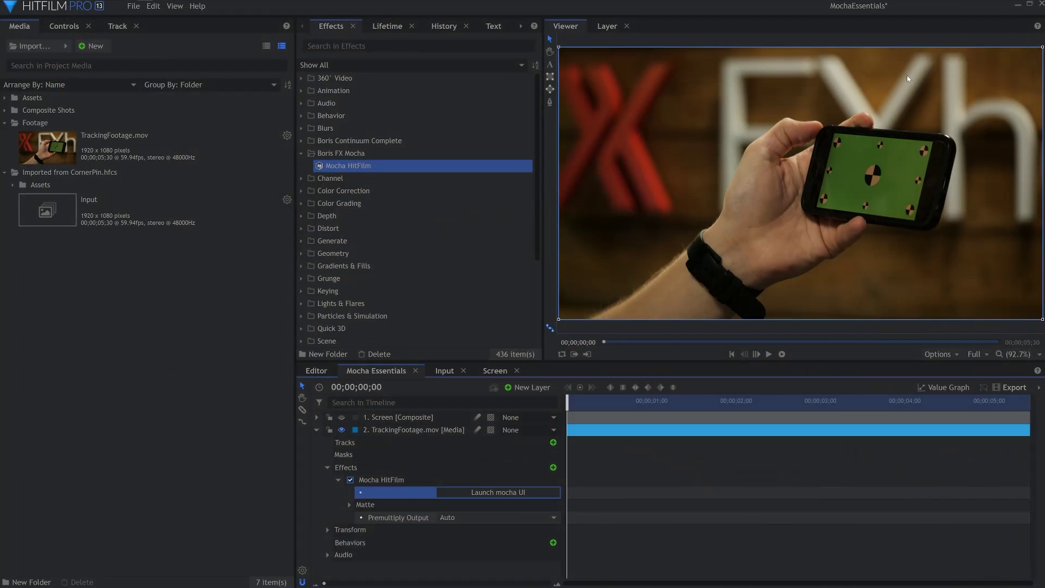
click(32, 45)
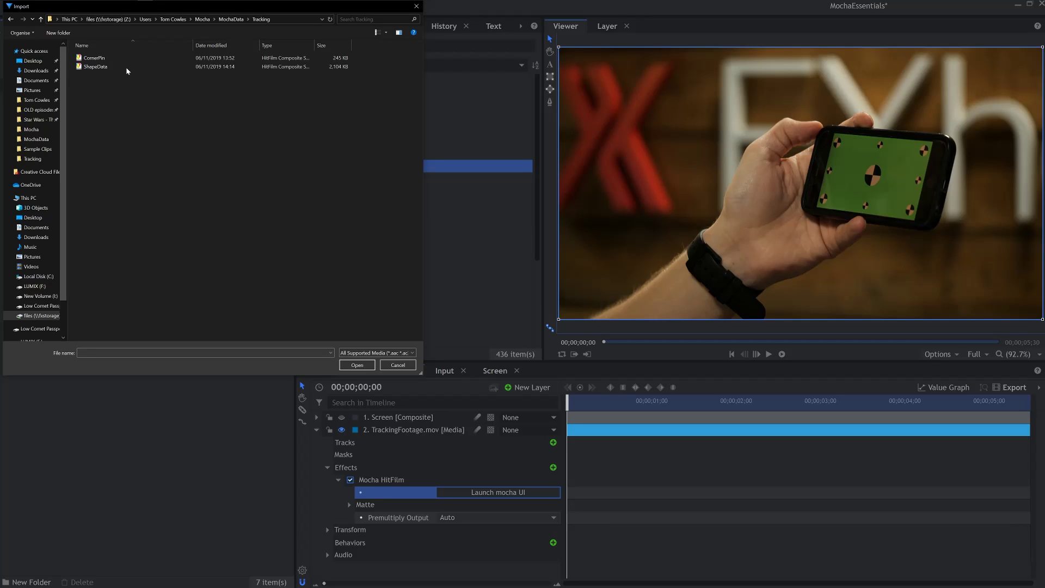
double_click(125, 67)
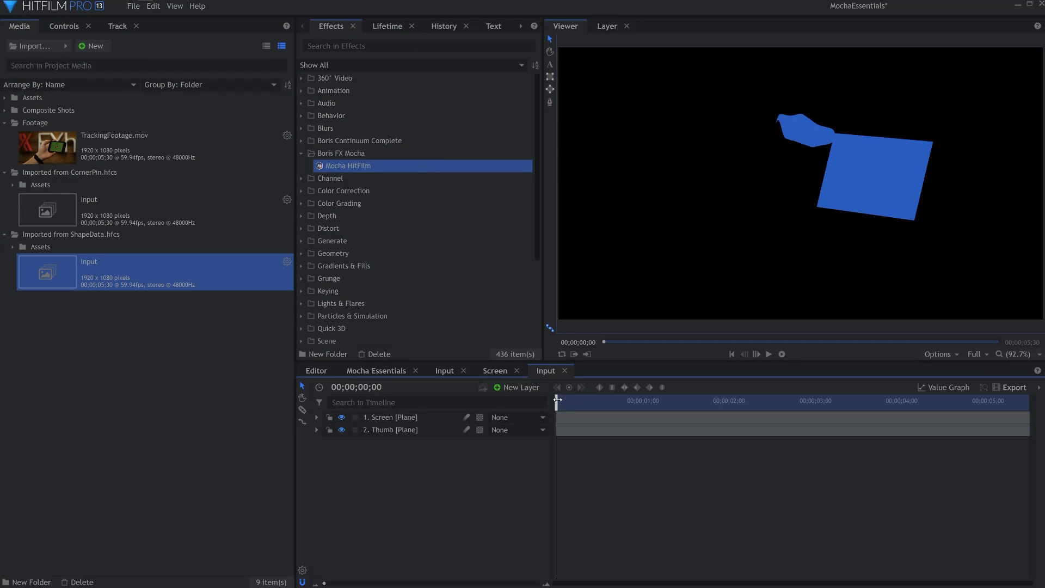
Expand the masks of the Screen and Thumb planes and rename the Screen plane's Spline 1 mask as Screen
mouse_move(557, 400)
mouse_down()
mouse_move(711, 401)
mouse_move(559, 401)
mouse_up()
click(316, 417)
click(327, 430)
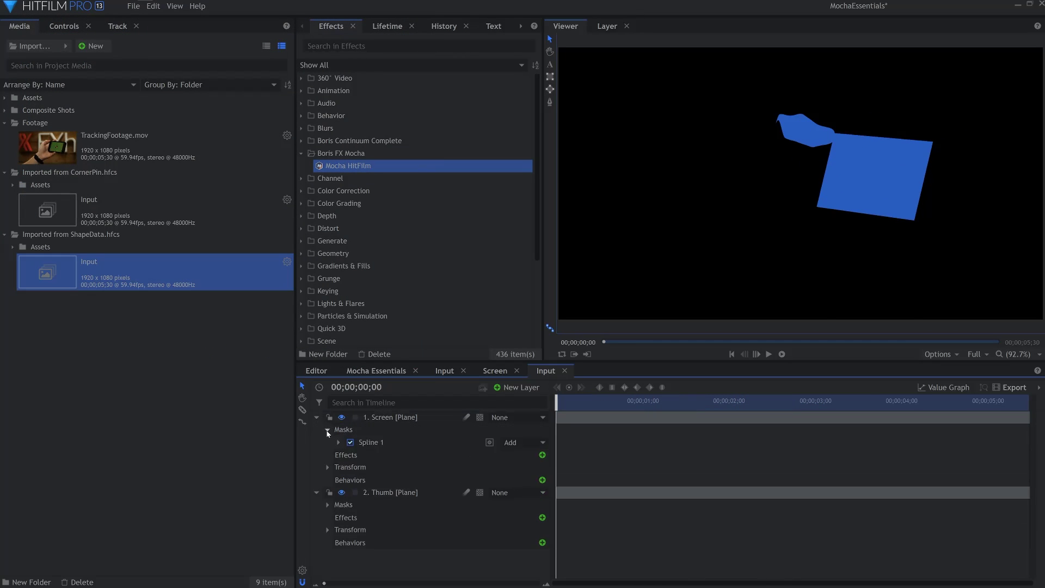
click(327, 505)
click(400, 445)
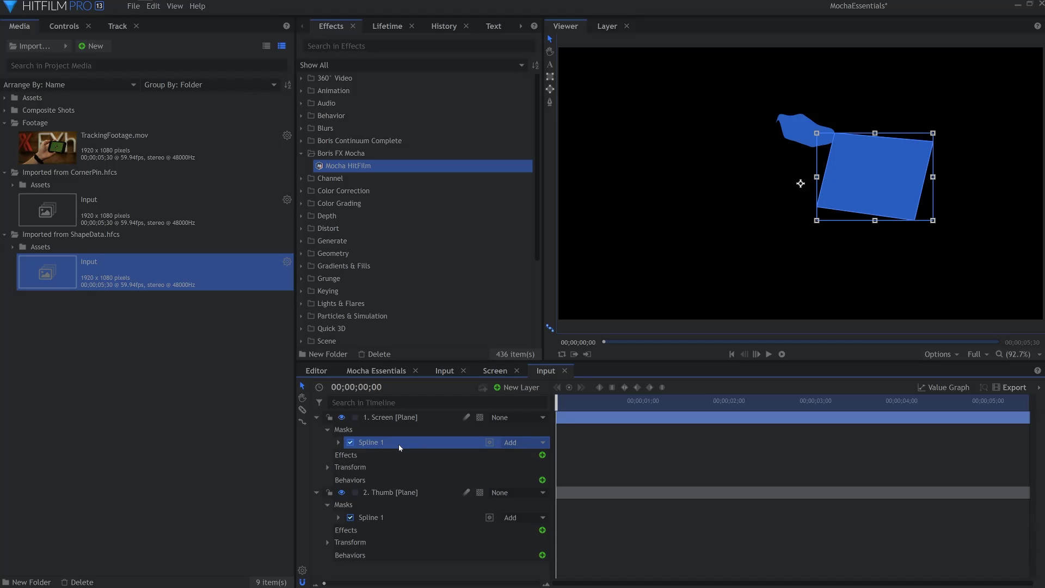
double_click(400, 445)
text(Screen)
key(Return)
Rename the Thumb plane's Spline 1 mask as Thumb and collapse the Screen plane's properties
click(384, 516)
double_click(384, 516)
text(Tumb)
key(BackSpace)
key(BackSpace)
key(BackSpace)
text(humb)
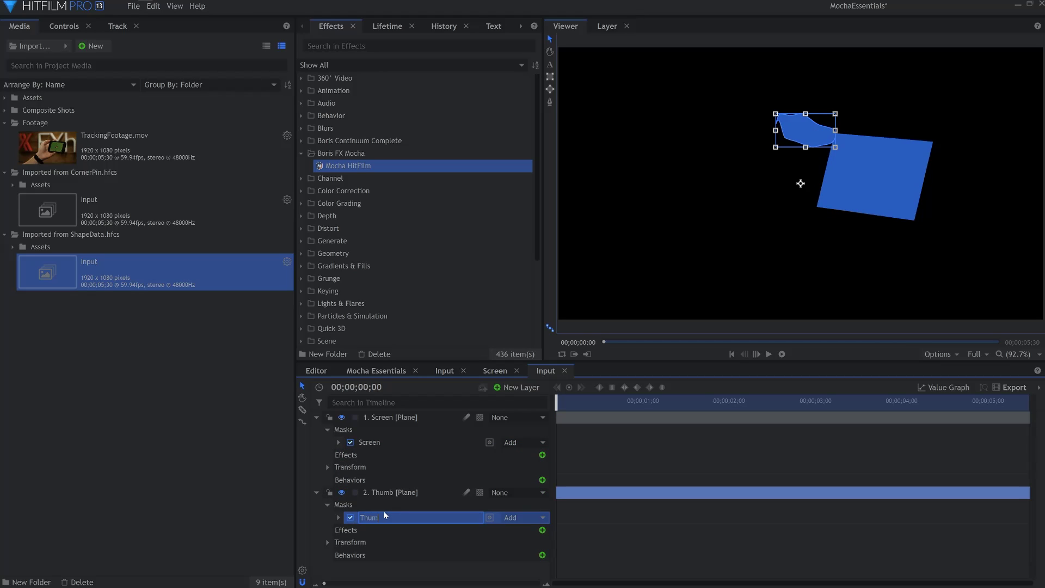
key(Return)
click(317, 418)
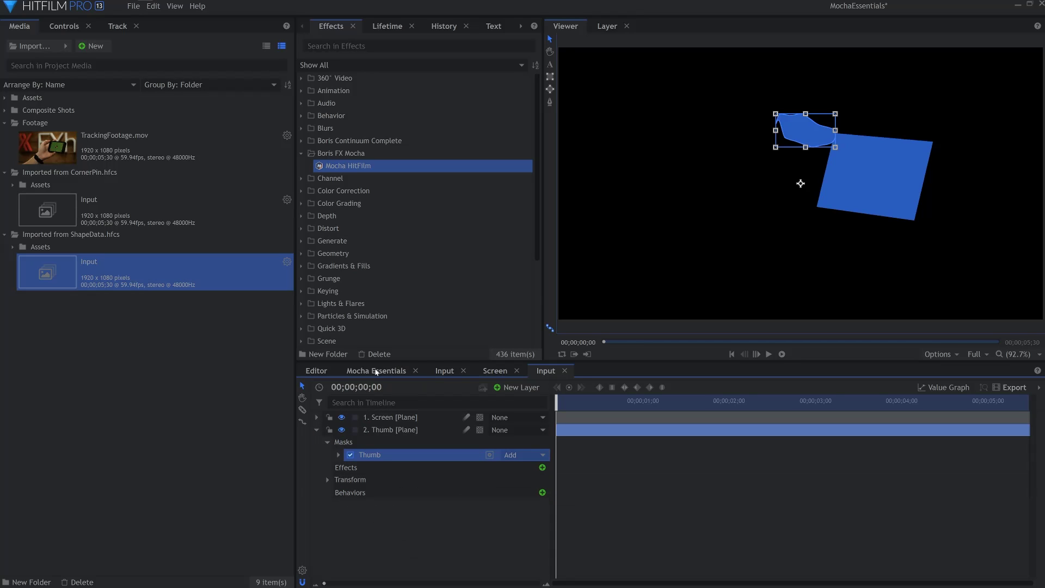
In the Mocha Essentials composite shot, apply the matte of the Mocha HitFilm effect on the TrackingFootage.mov layer
click(376, 370)
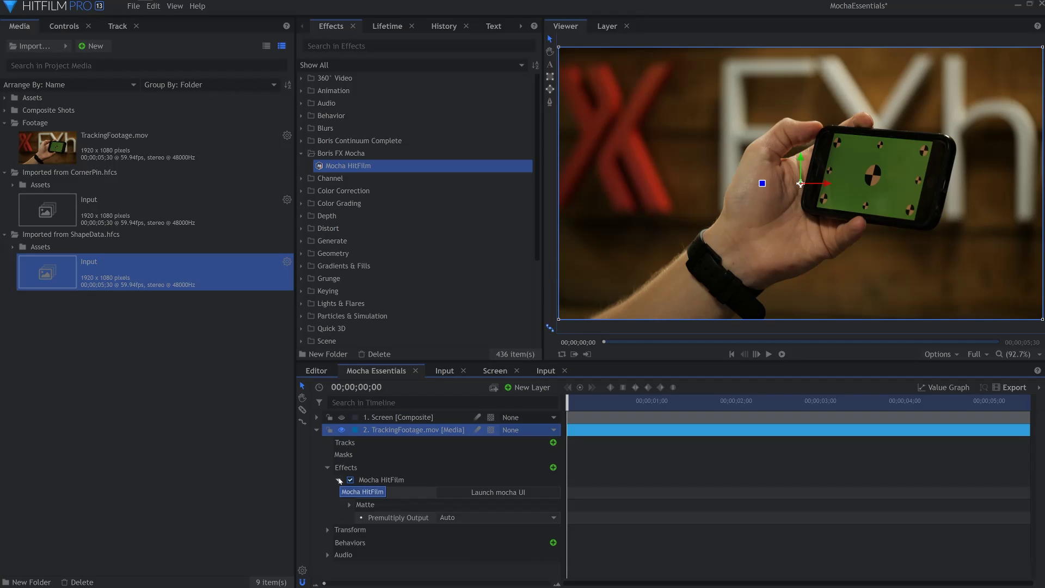
click(349, 505)
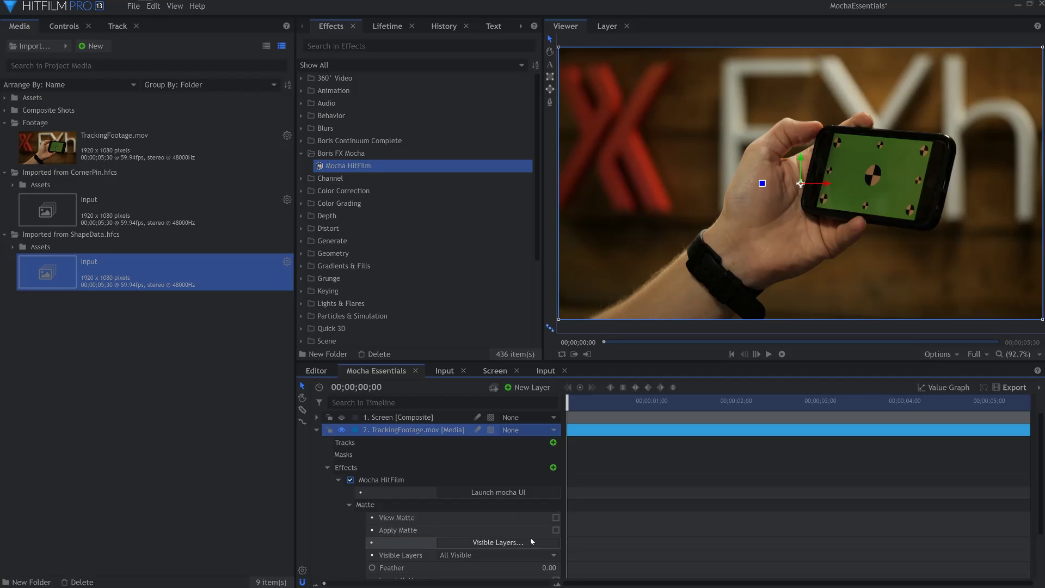
click(555, 530)
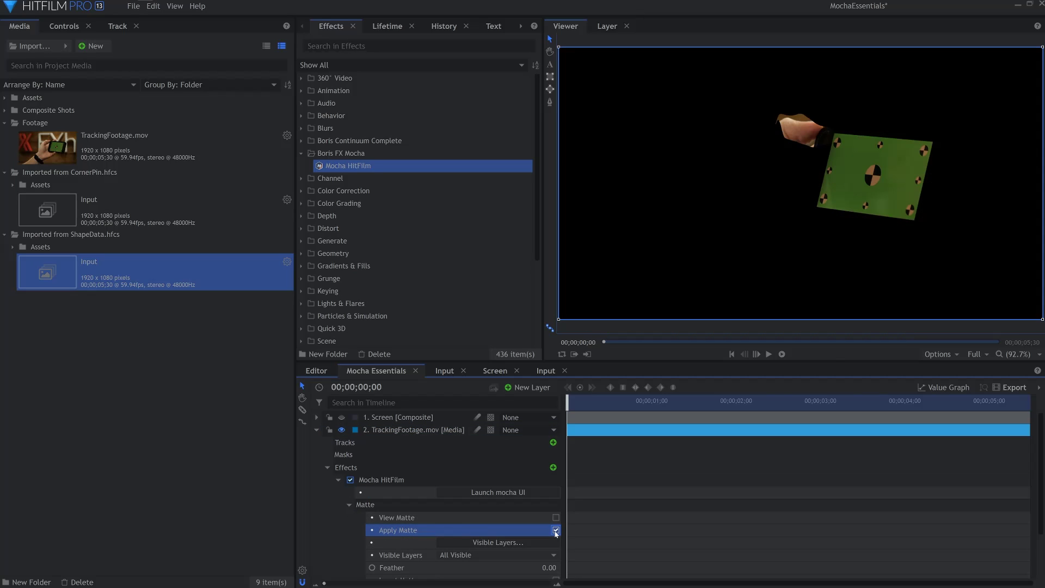
Limit the effect's visible matte layers to Screen only and invert the matte
click(525, 543)
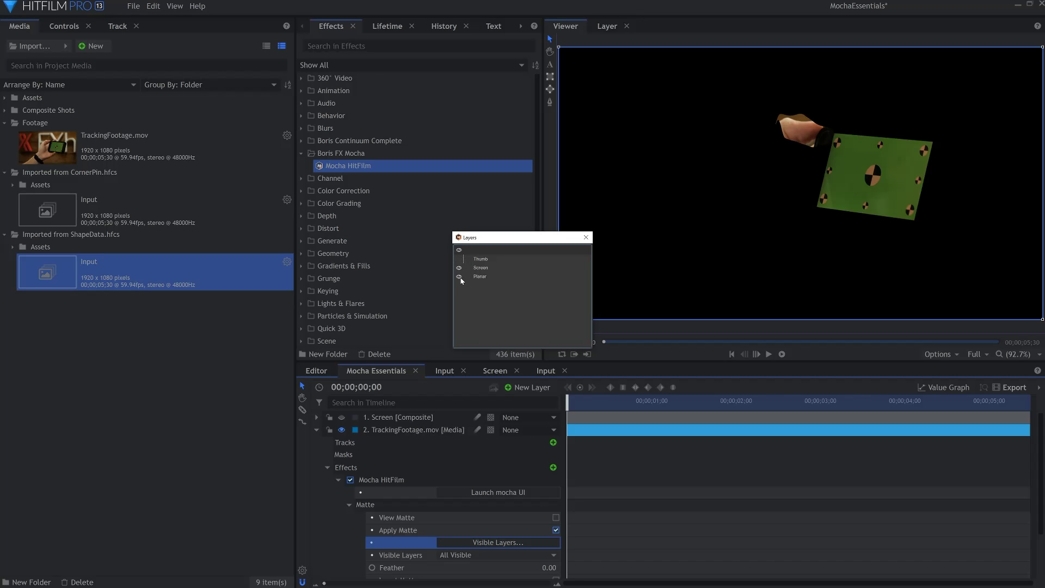
click(586, 237)
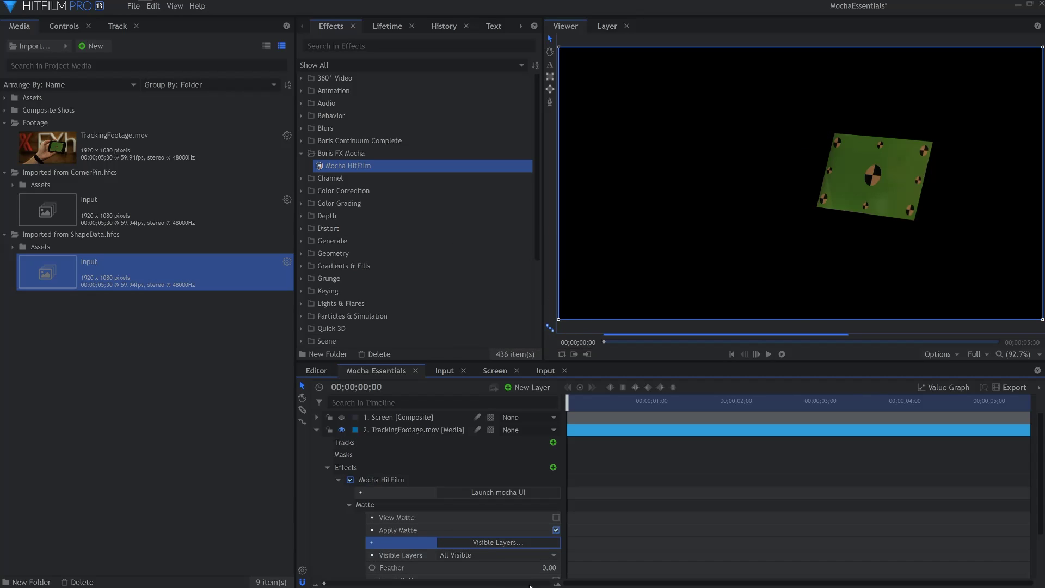
scroll(527, 549, down, 3)
click(555, 545)
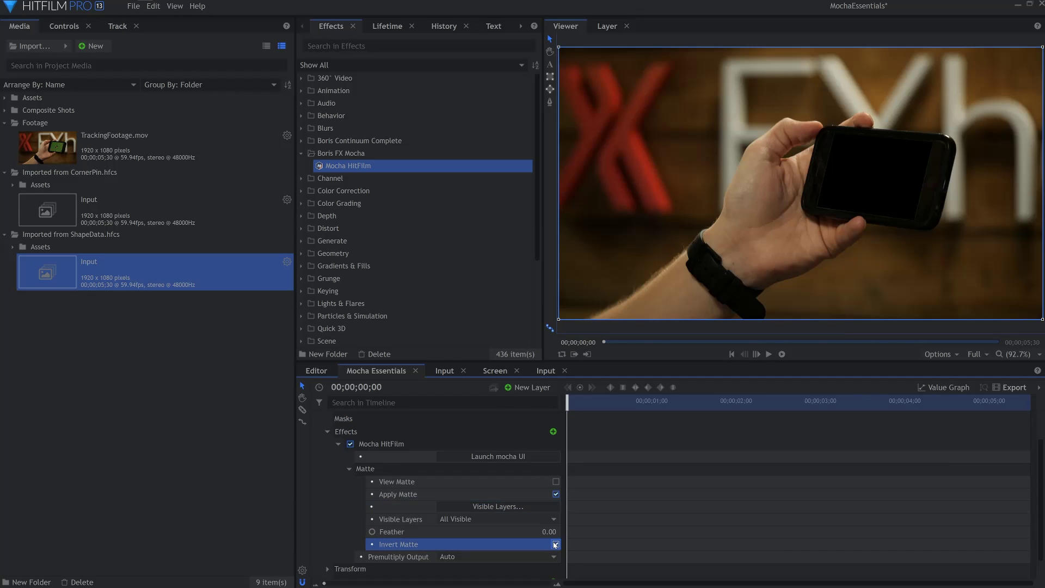